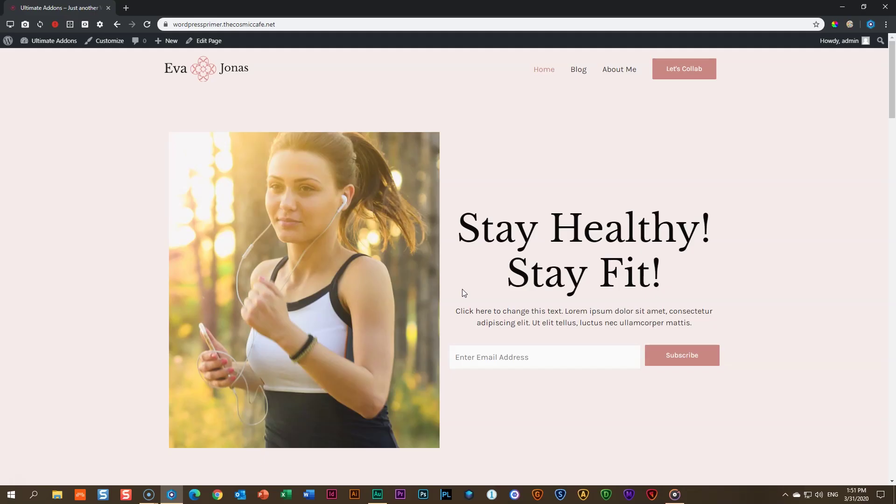
# Advance the Health & Fitness carousel three slides and open 'Eating Healthy Food is Fermentum'
pyautogui.scroll(-10, 558, 267)
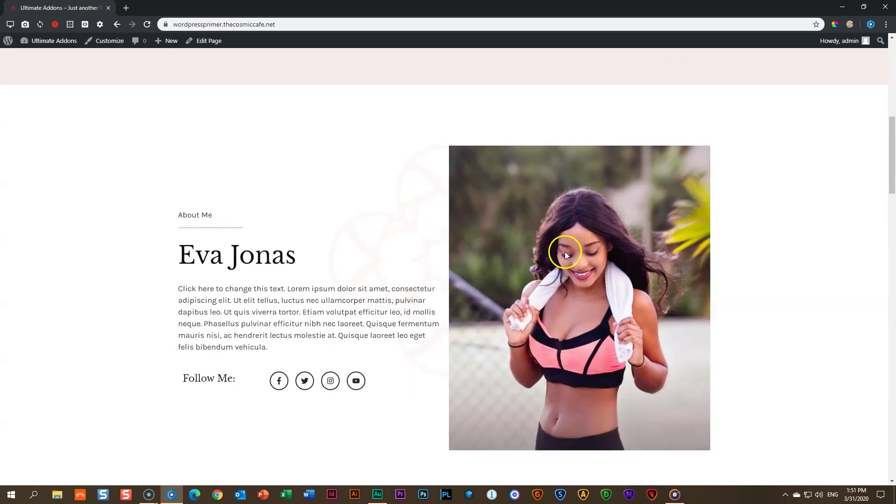
pyautogui.scroll(-10, 566, 254)
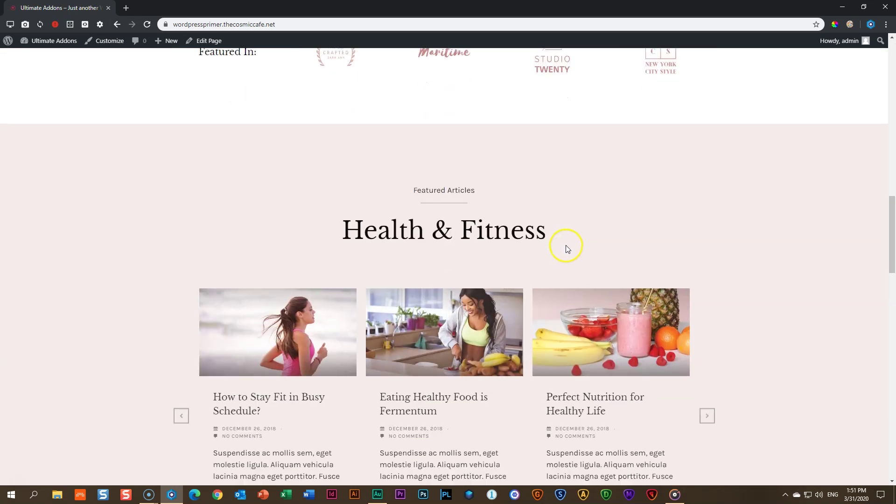
pyautogui.scroll(1, 792, 159)
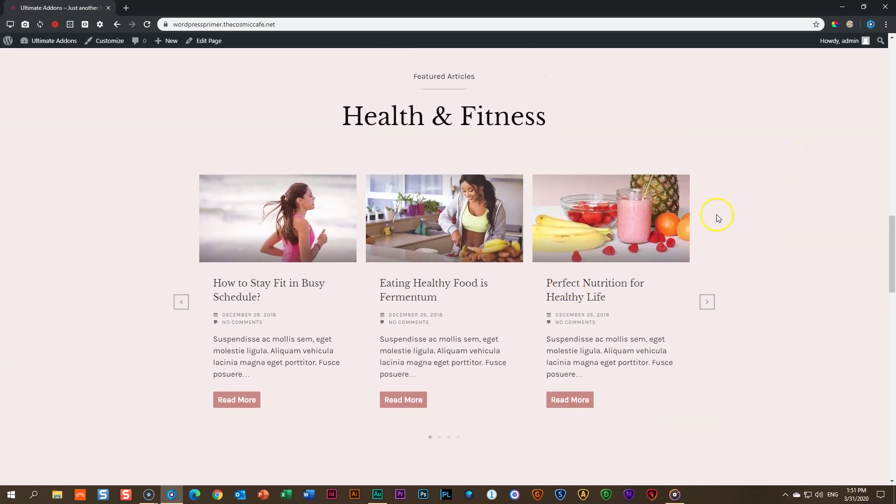
pyautogui.click(710, 305)
pyautogui.click(709, 305)
pyautogui.click(709, 307)
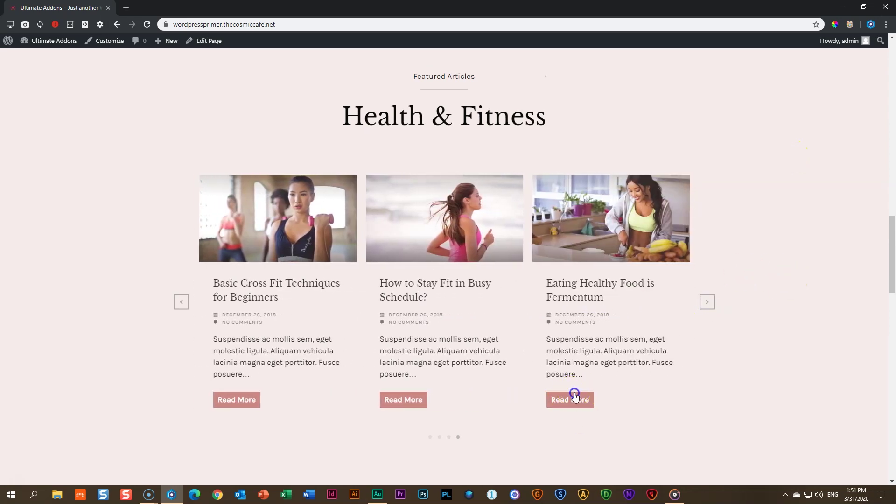
pyautogui.click(574, 397)
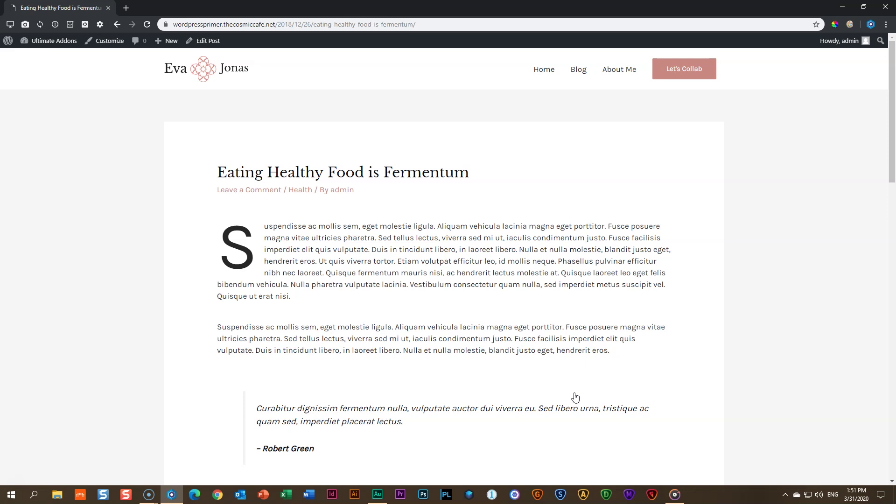
# Scroll to the end of 'Eating Healthy Food is Fermentum' and choose Edit Post from the admin bar
pyautogui.click(584, 393)
pyautogui.scroll(-7, 583, 394)
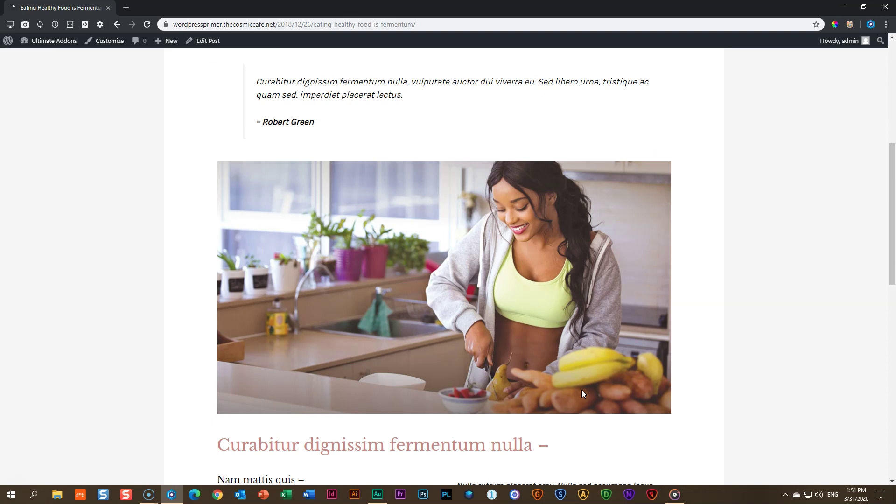
pyautogui.scroll(-7, 582, 390)
pyautogui.click(587, 392)
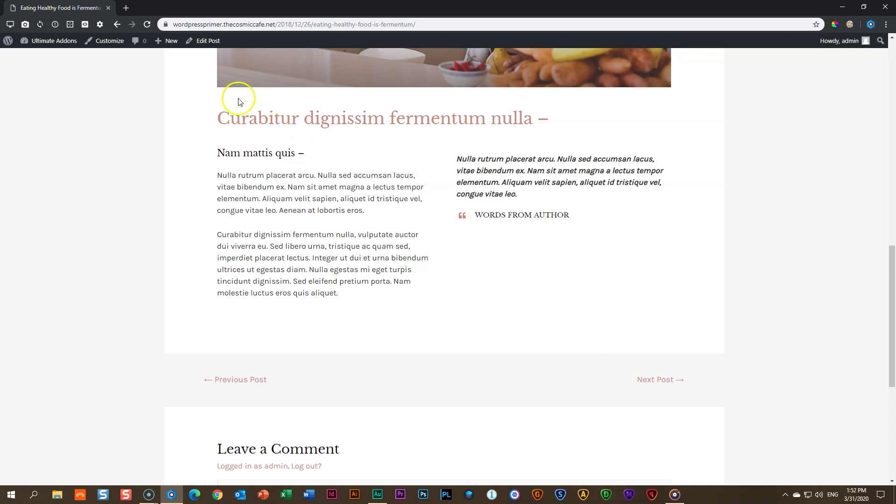
pyautogui.click(207, 44)
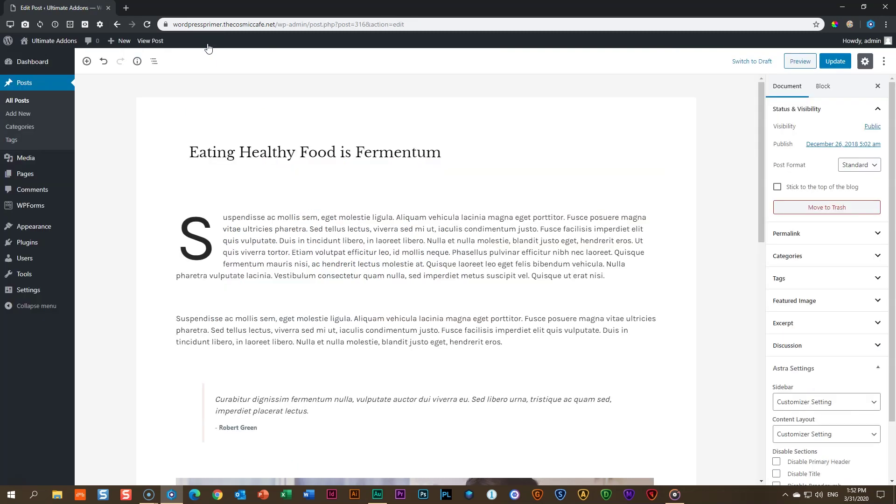
# Insert the Ultimate Addons Post Carousel block below the columns, found by searching 'post c'
pyautogui.scroll(-12, 290, 296)
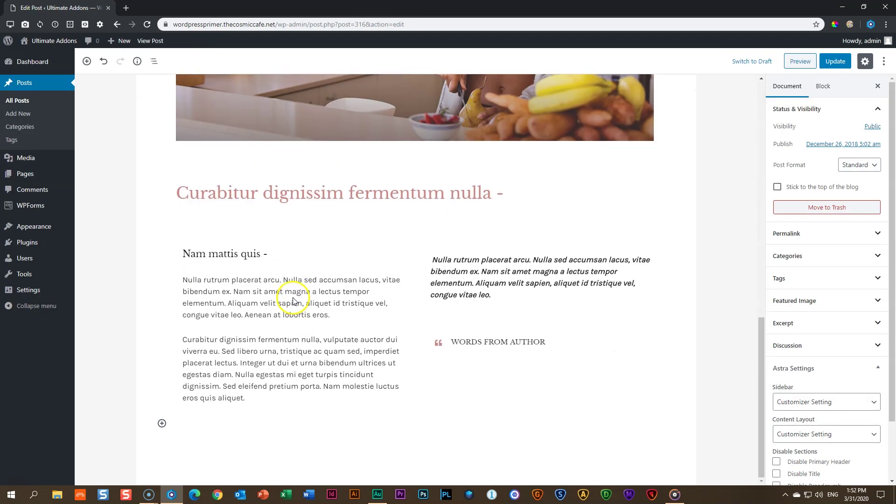
pyautogui.click(162, 424)
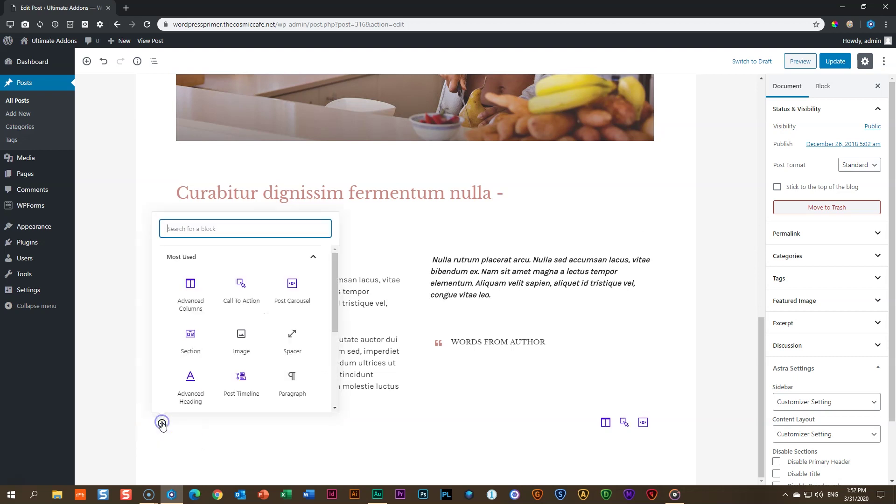
pyautogui.click(180, 257)
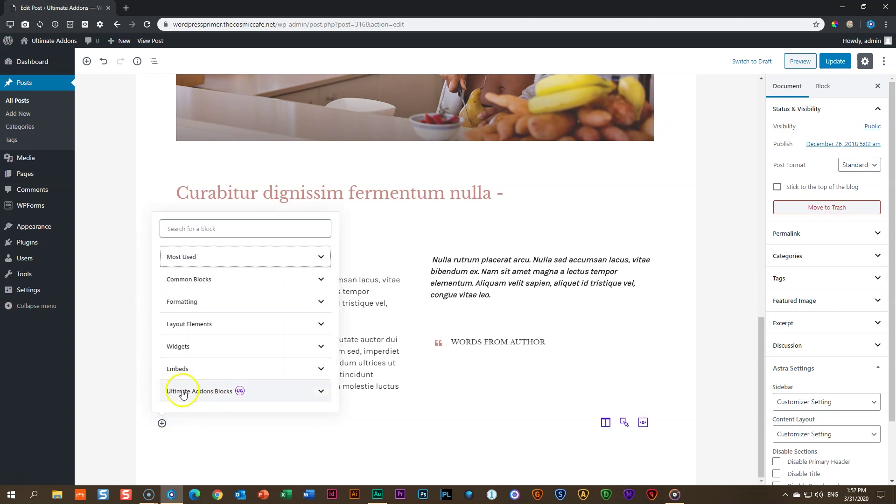
pyautogui.click(183, 394)
pyautogui.scroll(-3, 237, 346)
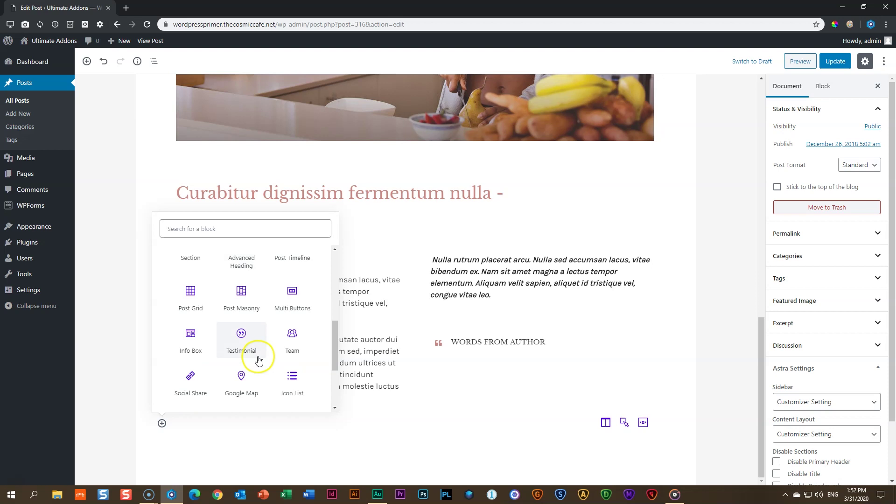
pyautogui.click(251, 230)
pyautogui.write('post ')
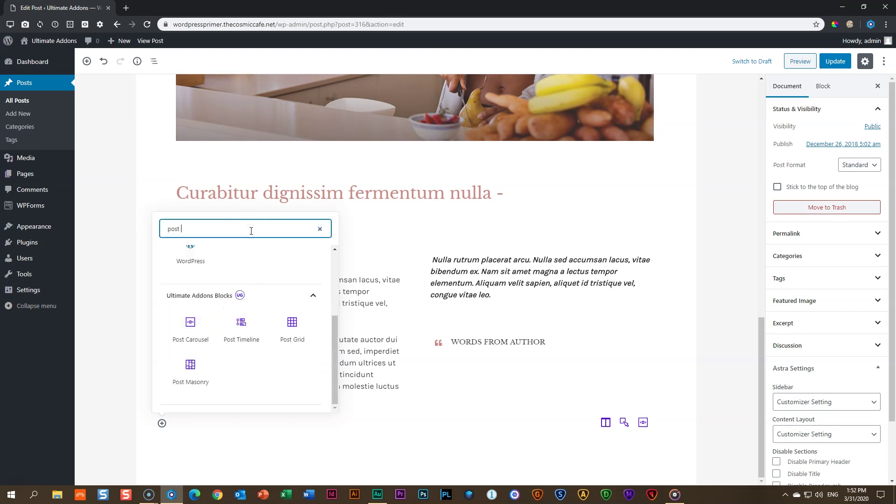
pyautogui.write('c')
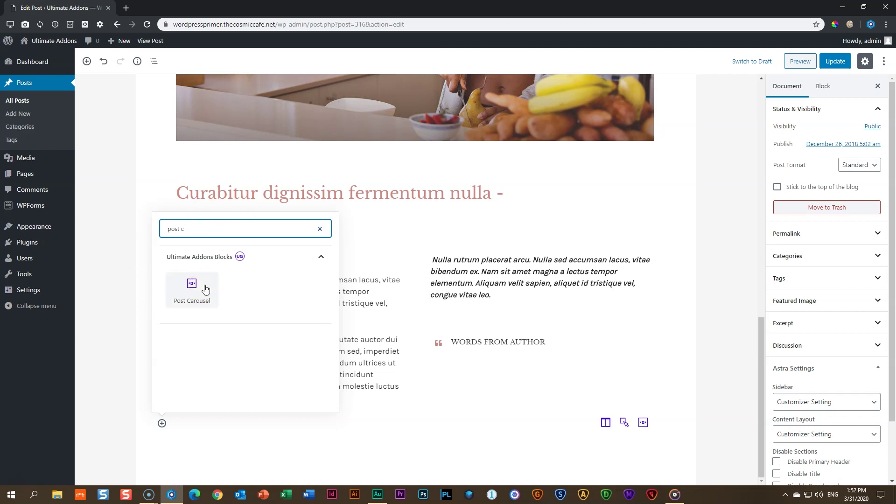
pyautogui.click(206, 289)
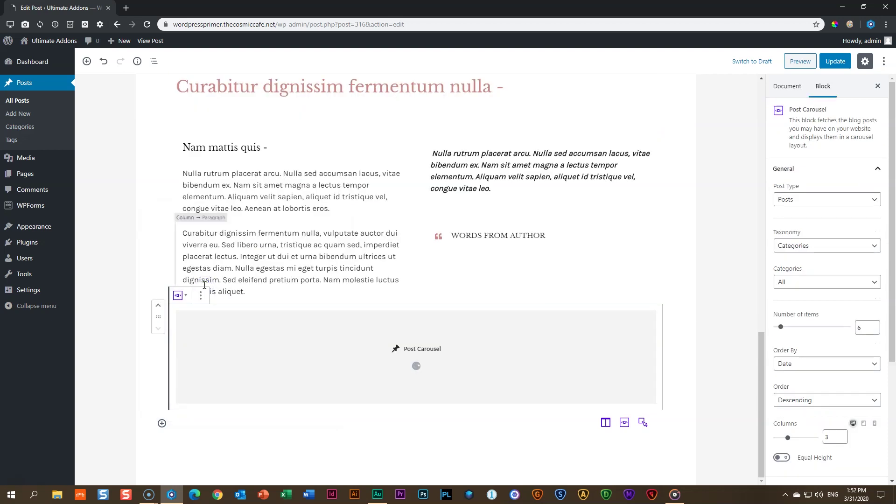
pyautogui.scroll(-4, 204, 285)
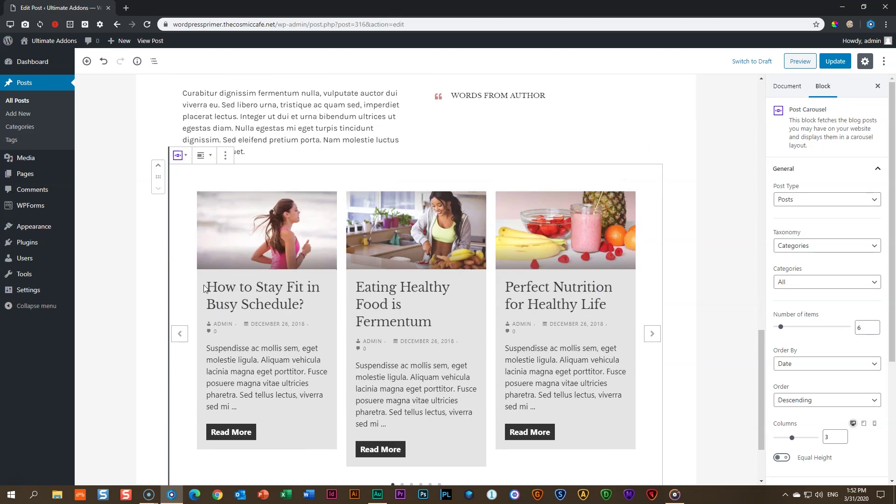
pyautogui.click(674, 259)
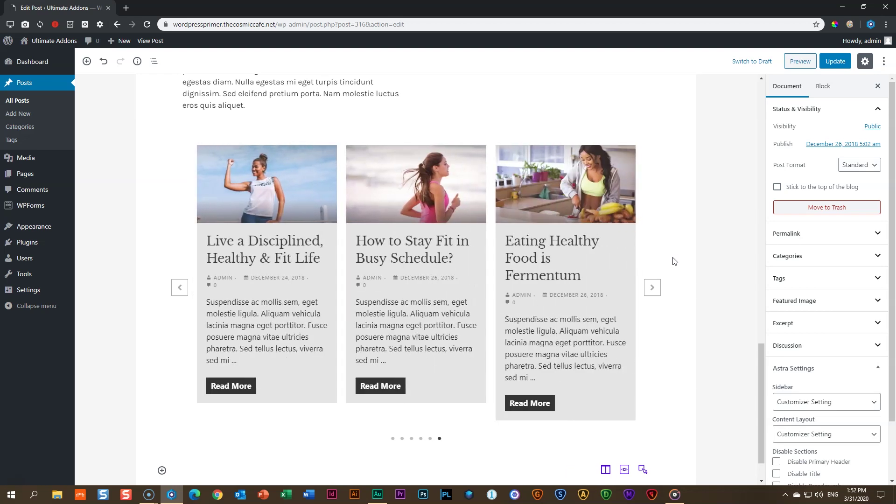
pyautogui.scroll(15, 673, 261)
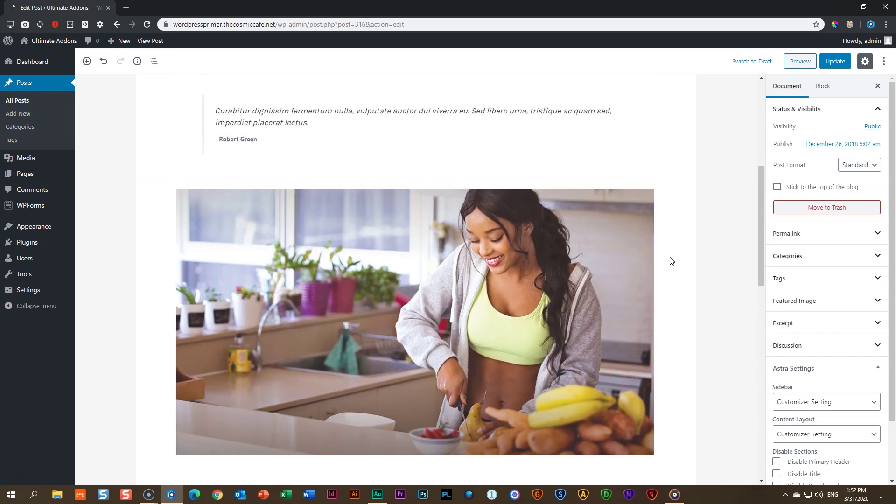
pyautogui.scroll(-15, 672, 261)
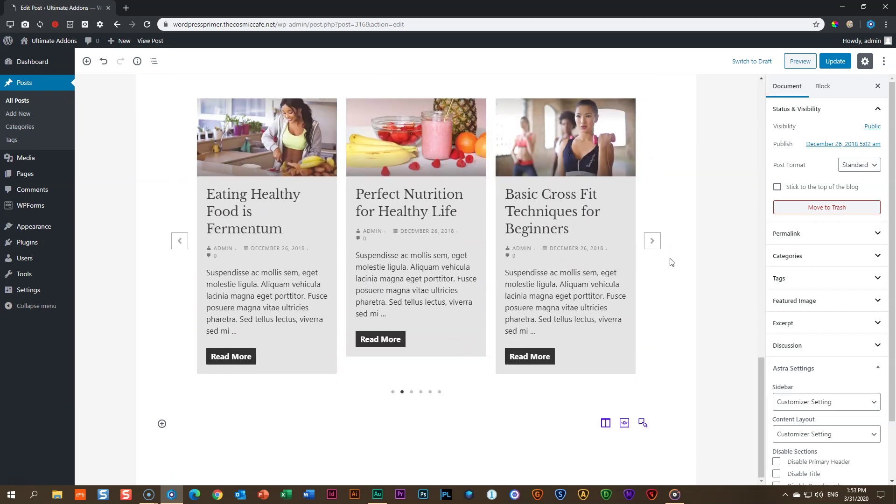
pyautogui.scroll(1, 672, 262)
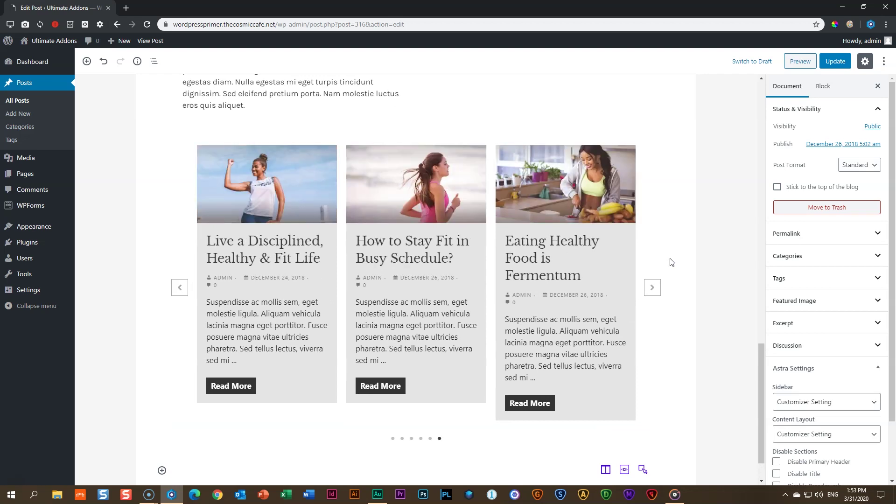
pyautogui.click(643, 194)
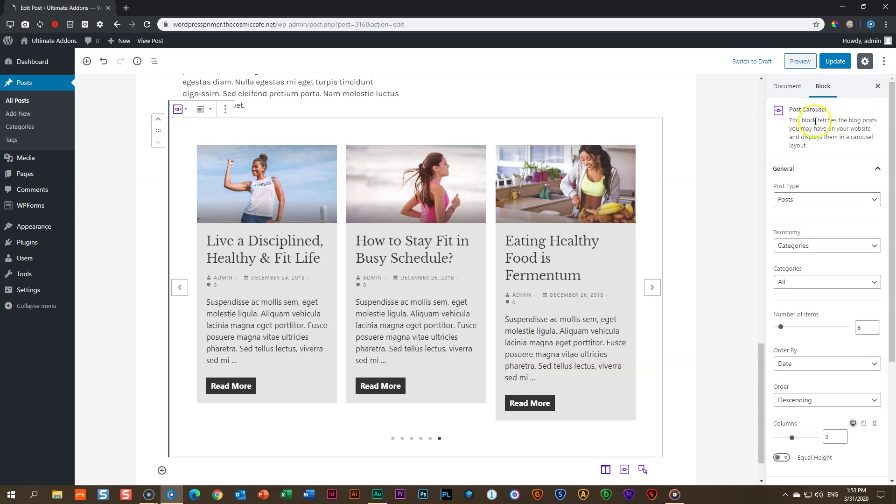
# Turn off Autoplay in the Carousel panel, leaving Pause On Hover and Infinite Loop on
pyautogui.click(820, 172)
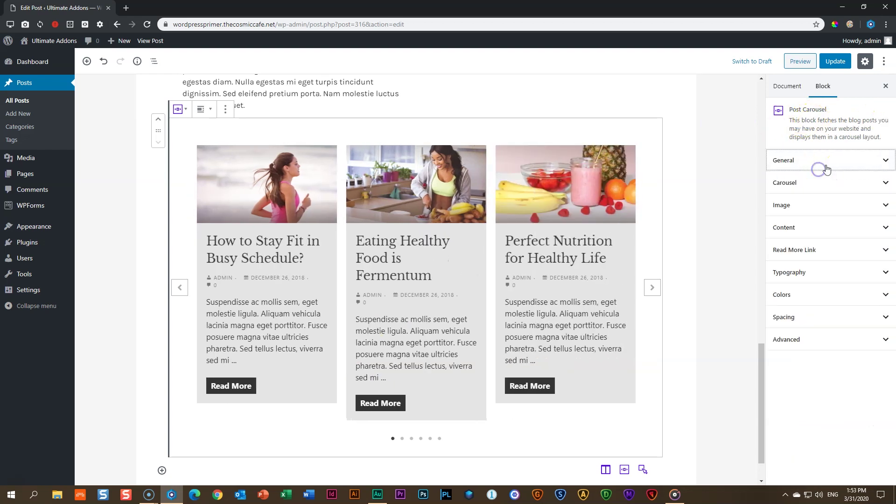
pyautogui.click(819, 169)
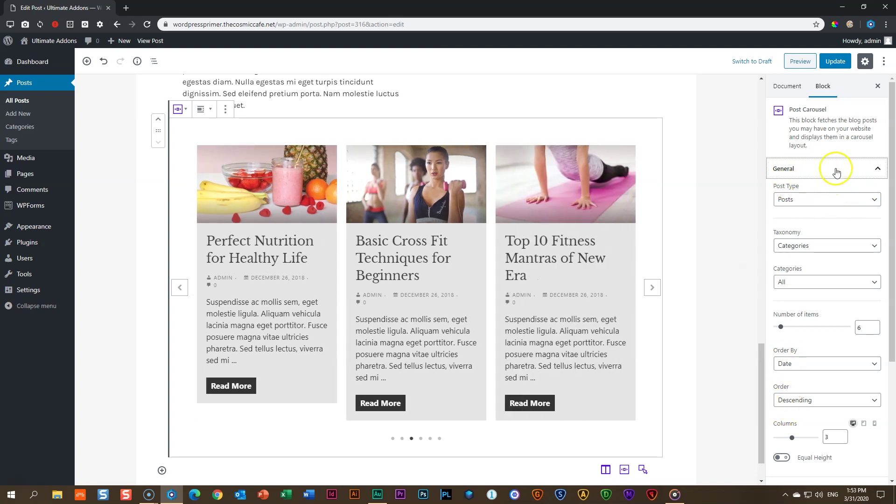
pyautogui.click(833, 169)
pyautogui.click(830, 185)
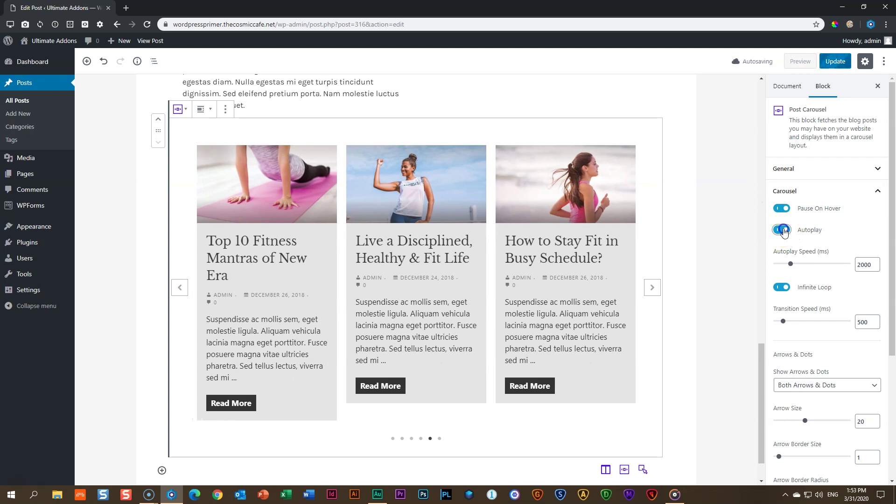
pyautogui.click(787, 233)
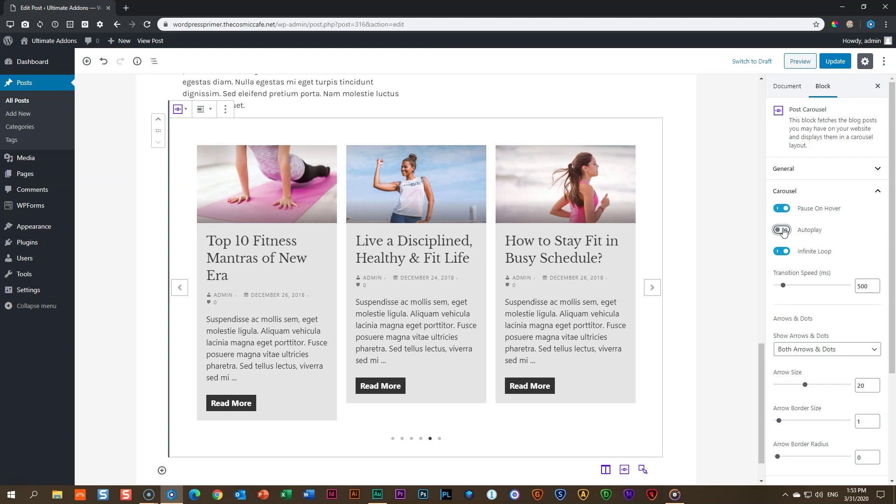
pyautogui.click(867, 187)
pyautogui.click(868, 166)
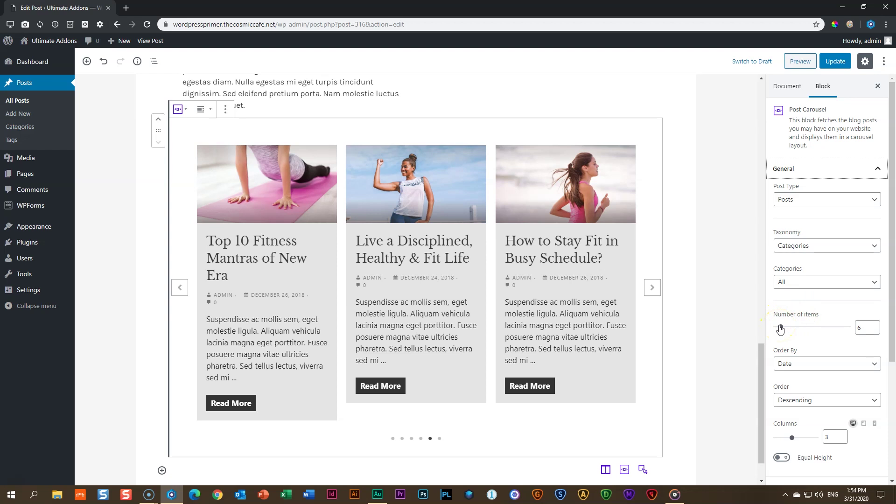
pyautogui.moveTo(777, 328)
pyautogui.mouseDown()
pyautogui.moveTo(822, 327)
pyautogui.moveTo(783, 330)
pyautogui.mouseUp()
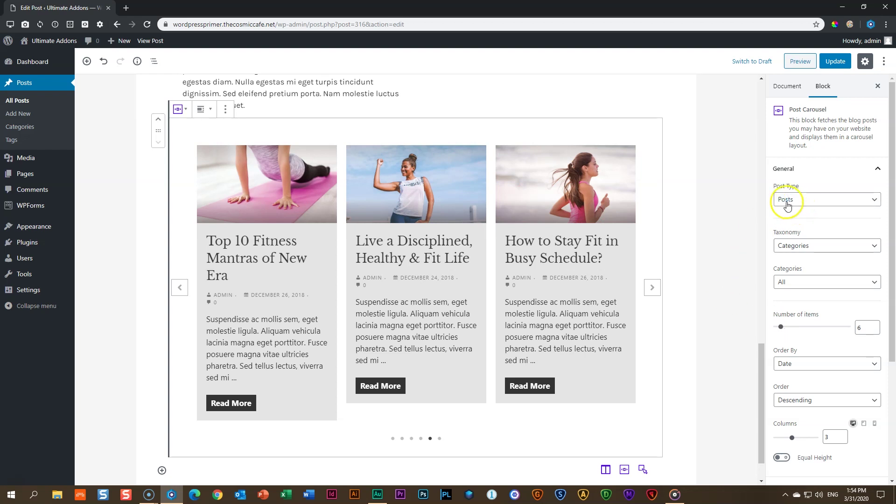
pyautogui.click(786, 200)
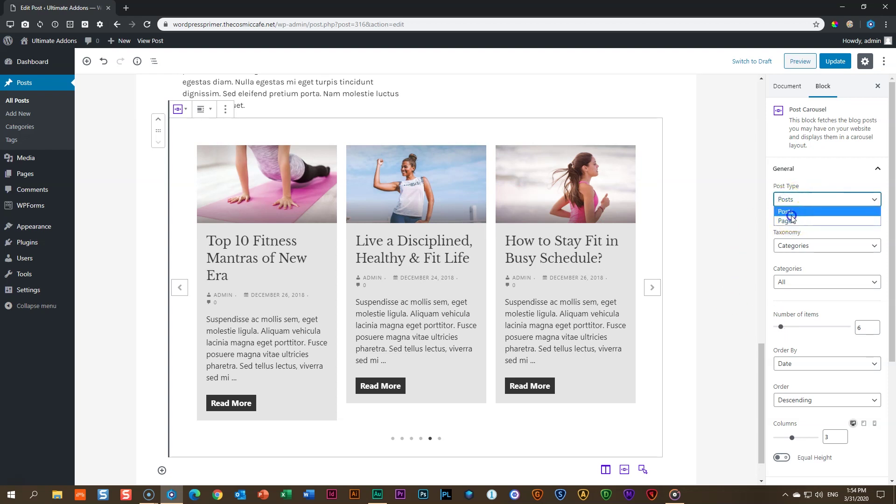
pyautogui.click(790, 213)
pyautogui.click(787, 246)
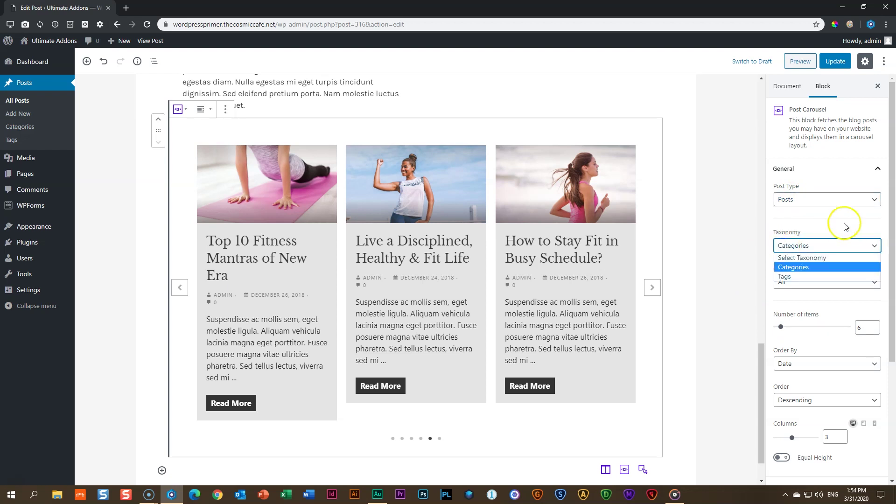
pyautogui.click(795, 251)
pyautogui.click(799, 282)
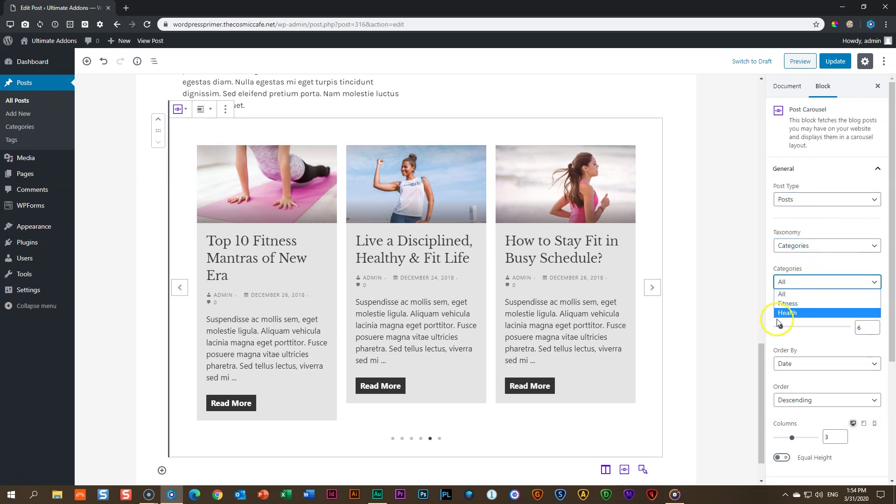
pyautogui.click(787, 294)
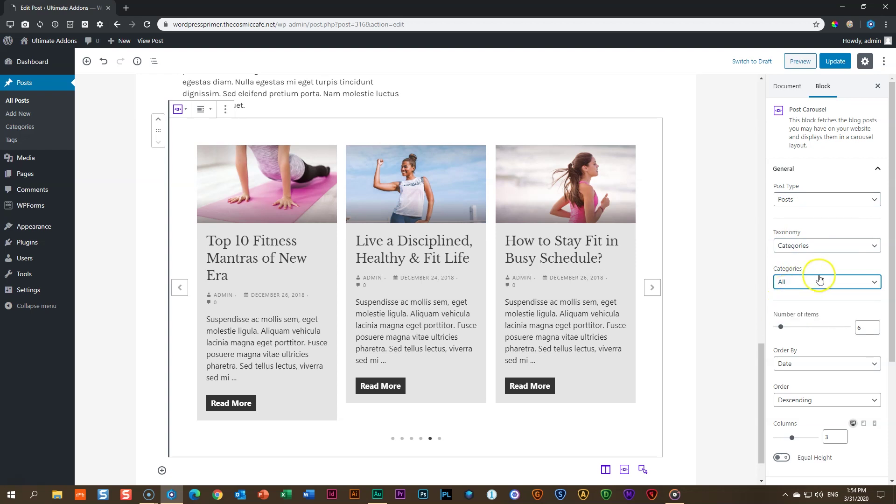
pyautogui.moveTo(893, 240); pyautogui.dragTo(893, 329)
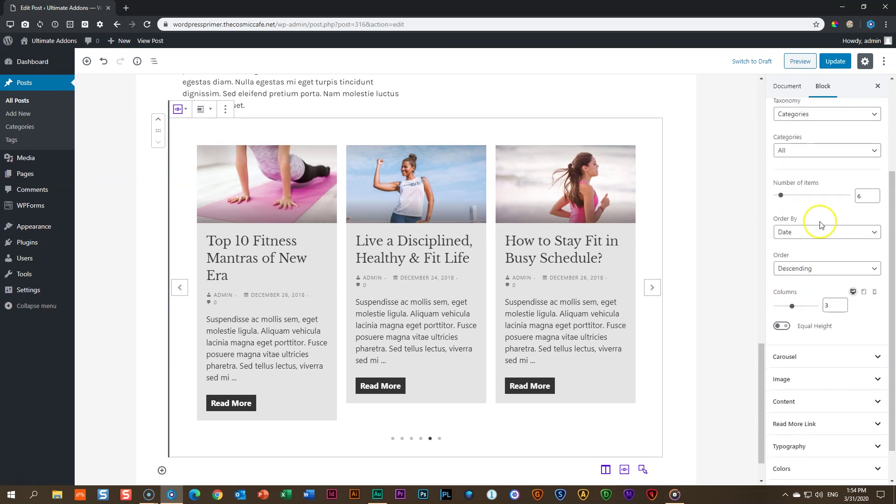
pyautogui.click(800, 232)
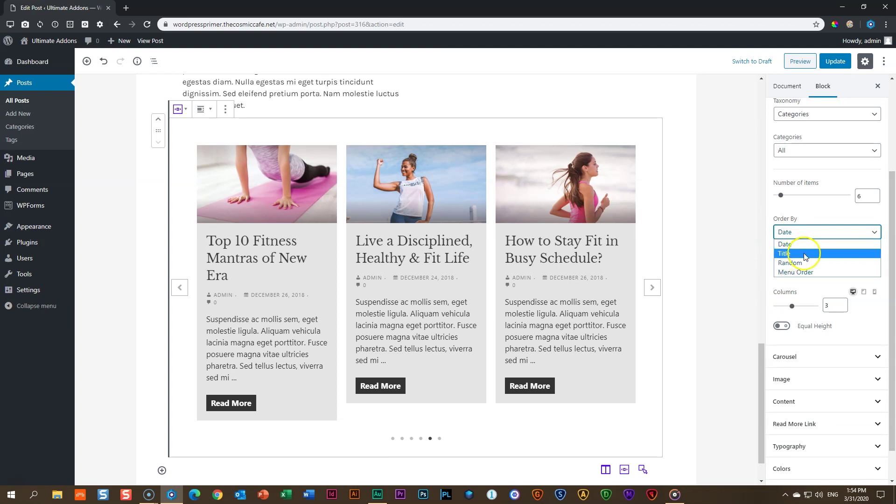
pyautogui.click(806, 231)
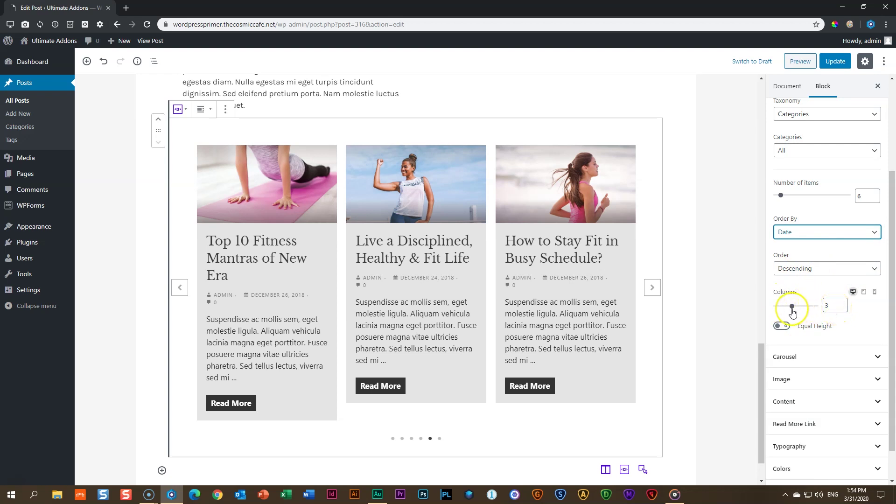
# Try two columns and check the Columns value on the desktop, tablet and mobile tabs
pyautogui.click(784, 308)
pyautogui.moveTo(785, 311); pyautogui.dragTo(792, 307)
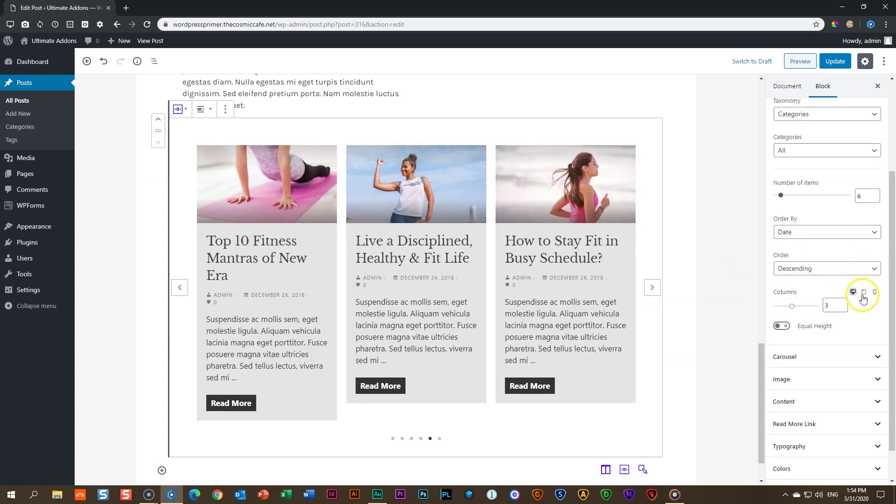
pyautogui.click(864, 295)
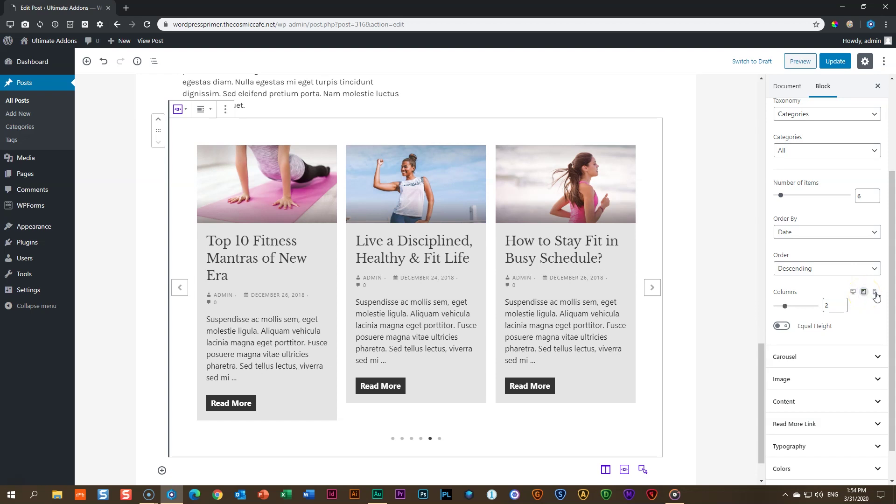
pyautogui.click(875, 294)
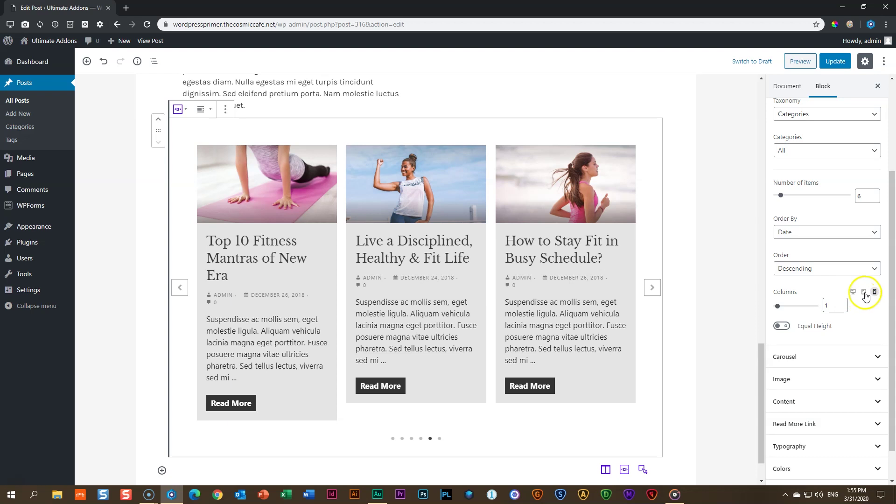
pyautogui.click(845, 302)
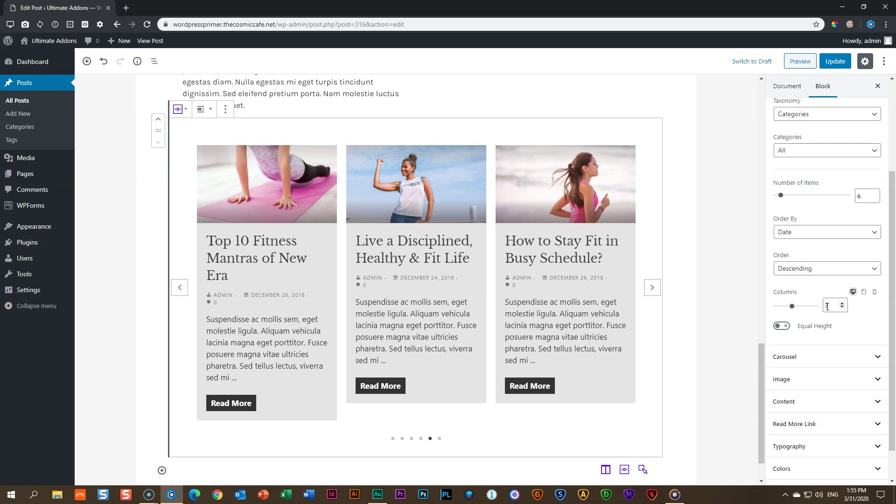
# Switch on Equal Height so all carousel post cards share one height
pyautogui.click(783, 327)
pyautogui.click(783, 325)
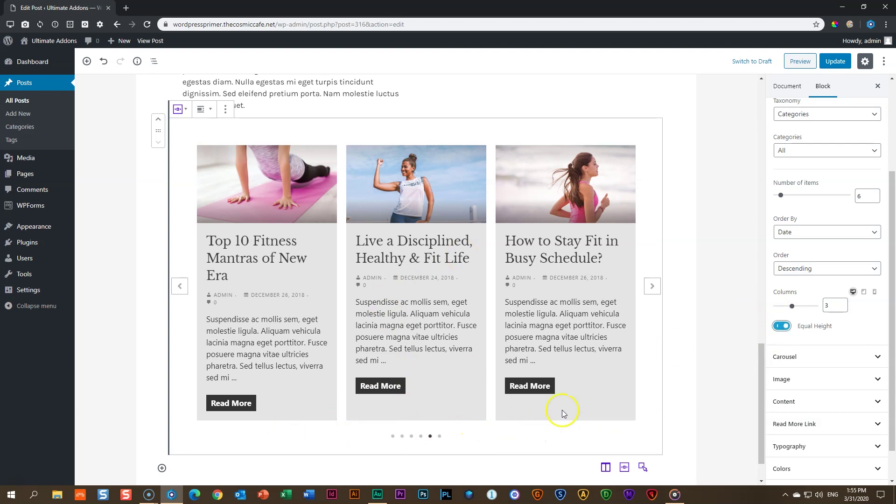
pyautogui.scroll(3, 809, 369)
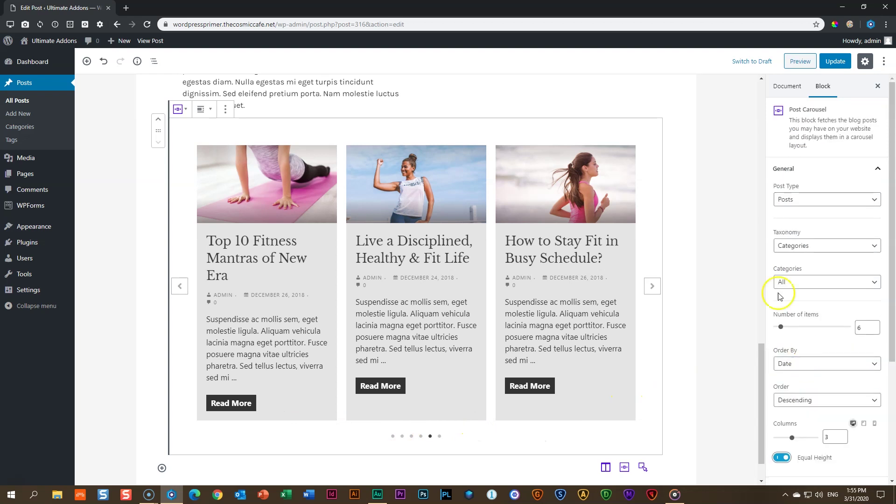
# Try Arrows only and then Dots only for the carousel's Show Arrows & Dots setting
pyautogui.click(800, 167)
pyautogui.click(806, 183)
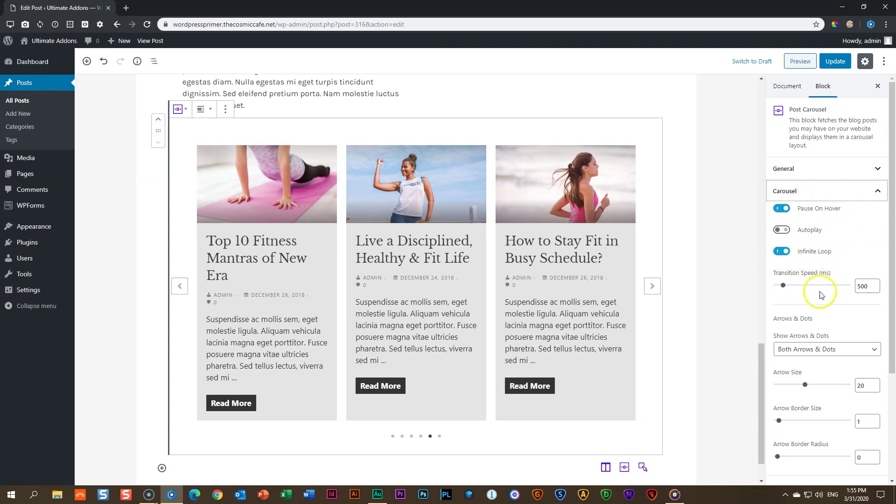
pyautogui.scroll(-2, 894, 285)
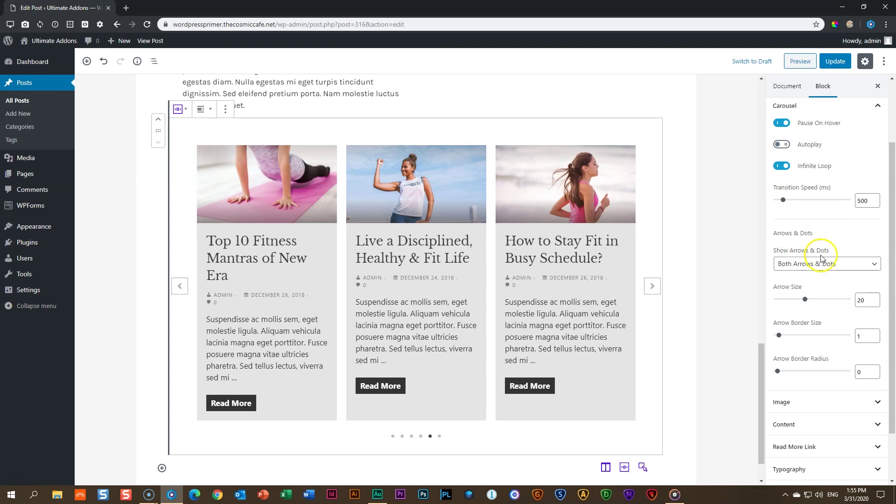
pyautogui.click(805, 264)
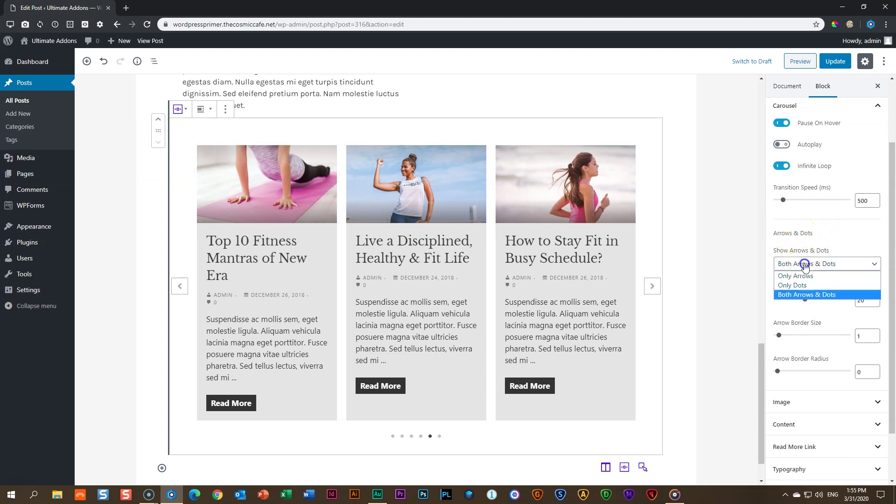
pyautogui.click(804, 275)
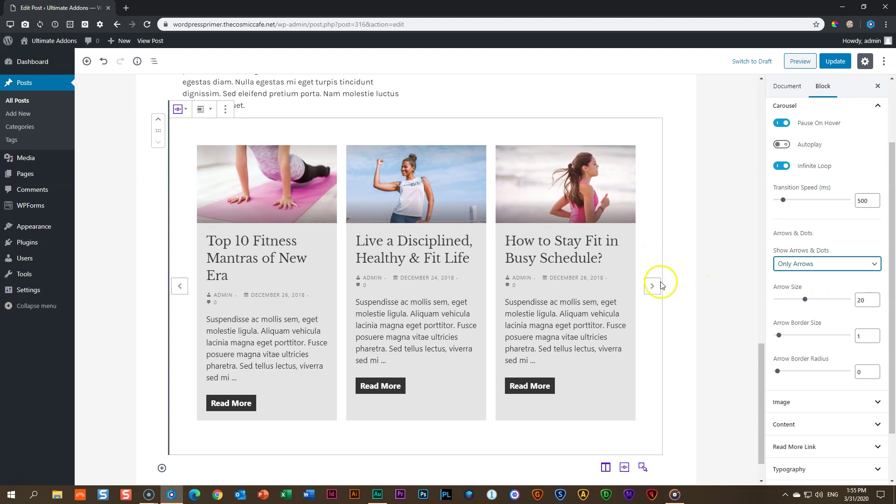
pyautogui.click(881, 266)
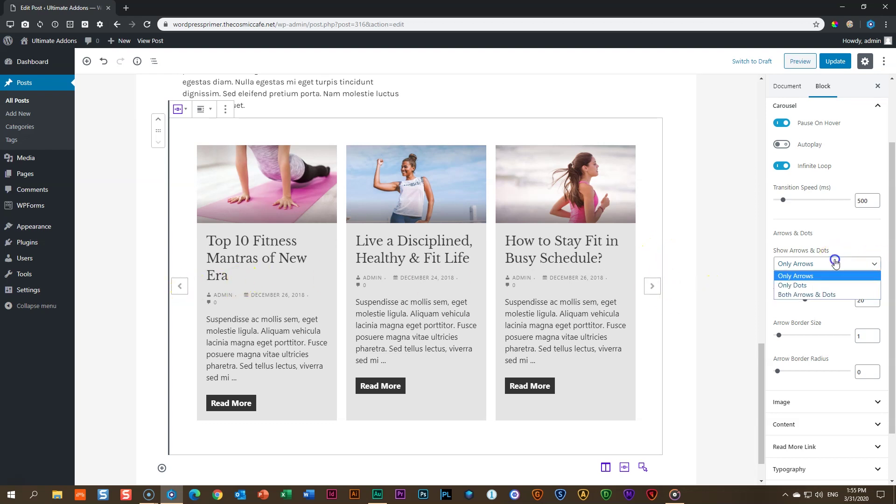
pyautogui.click(813, 286)
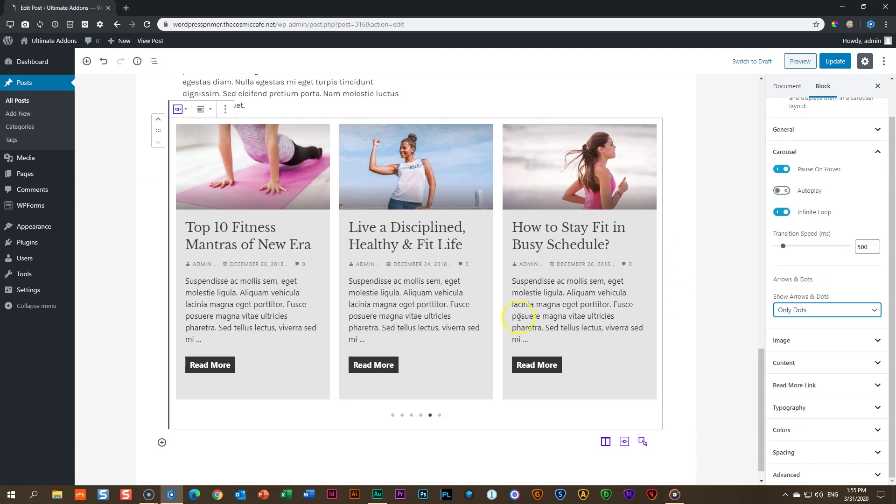
pyautogui.click(437, 416)
pyautogui.click(420, 419)
pyautogui.click(421, 398)
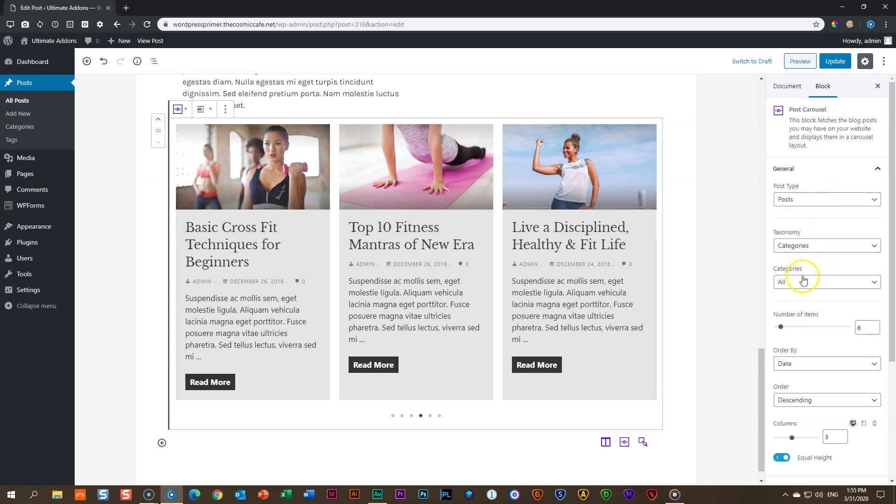
# Set Show Arrows & Dots back to Both Arrows & Dots
pyautogui.click(857, 167)
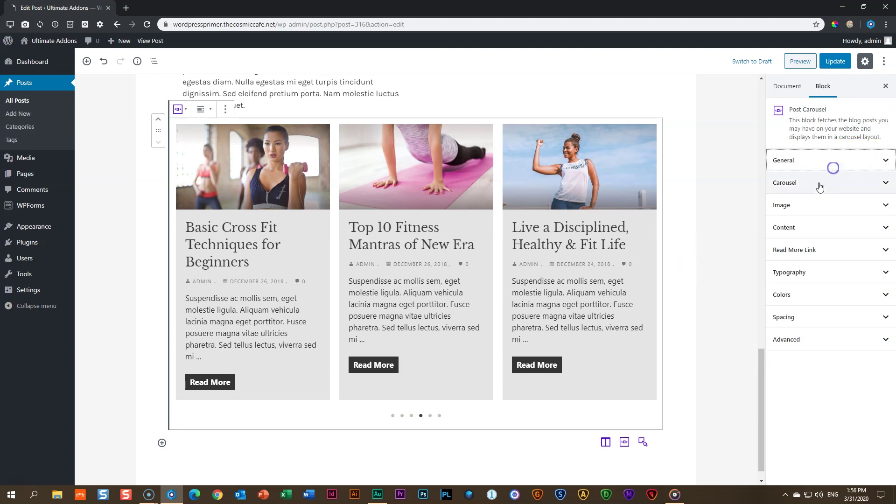
pyautogui.click(810, 187)
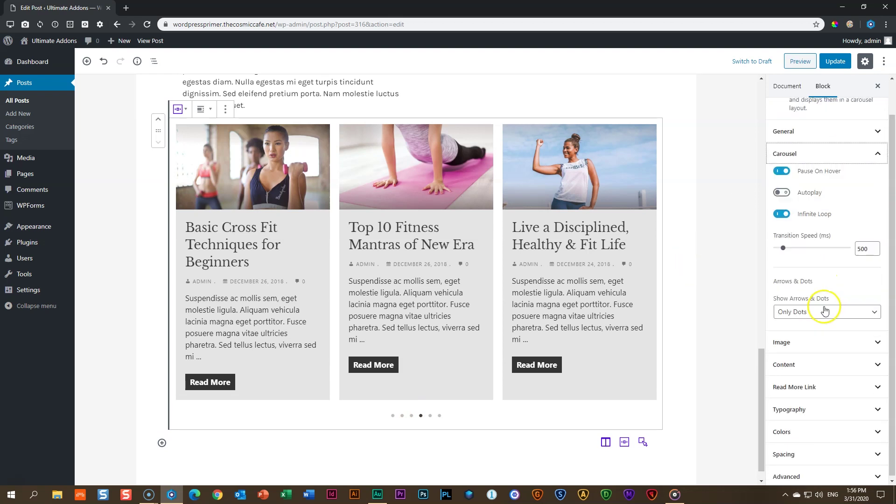
pyautogui.scroll(-1, 826, 314)
pyautogui.click(824, 310)
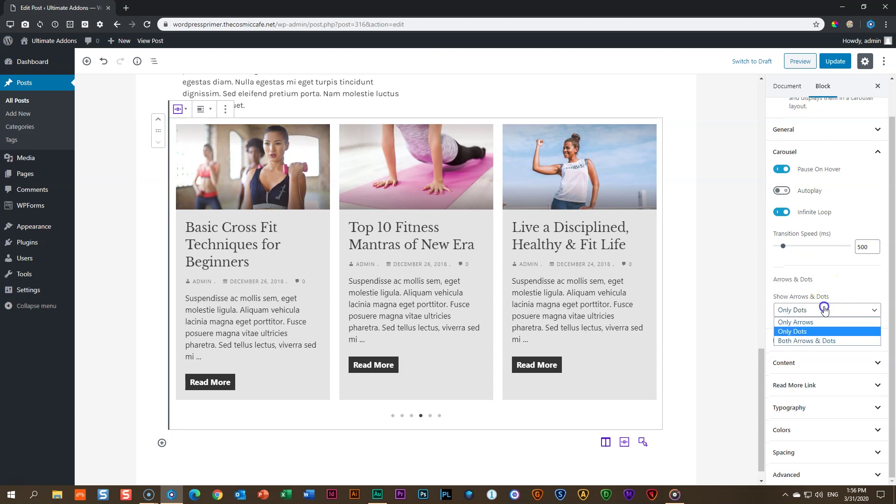
pyautogui.click(821, 341)
# Set Arrow Size to 18 and Arrow Border Radius to 50
pyautogui.moveTo(892, 273); pyautogui.dragTo(892, 312)
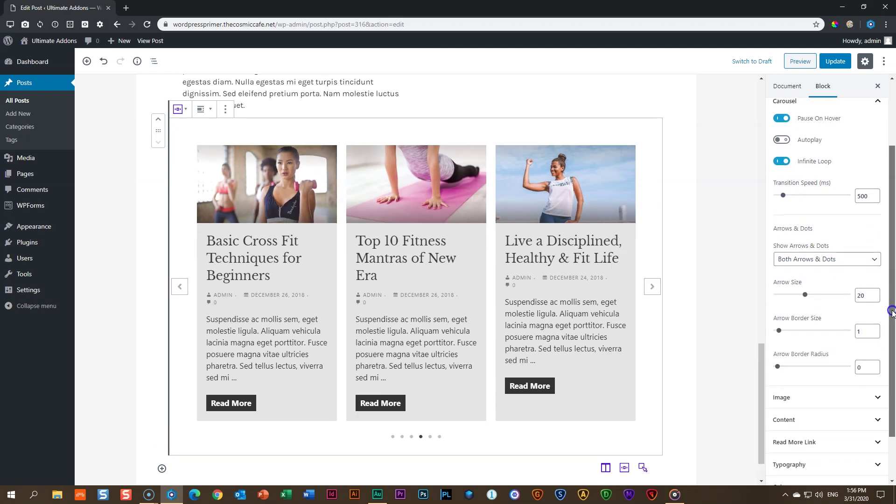
pyautogui.moveTo(805, 294); pyautogui.dragTo(799, 297)
pyautogui.click(778, 332)
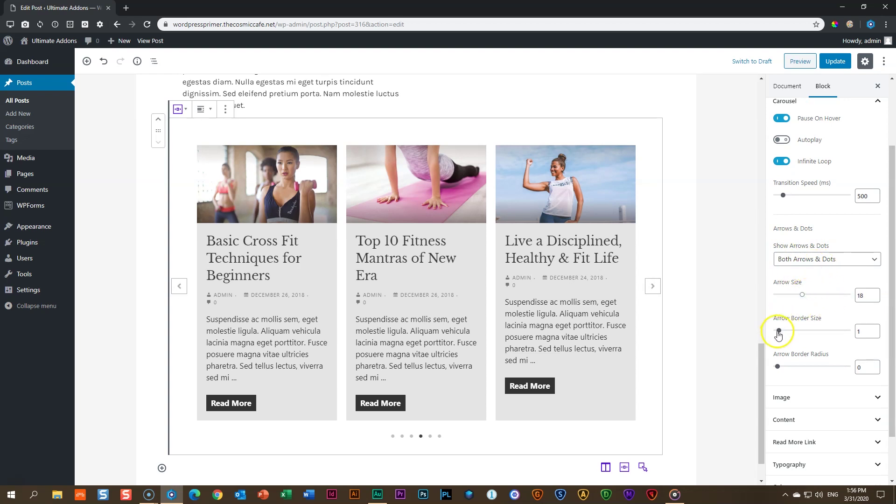
pyautogui.click(778, 368)
pyautogui.moveTo(798, 370); pyautogui.dragTo(855, 367)
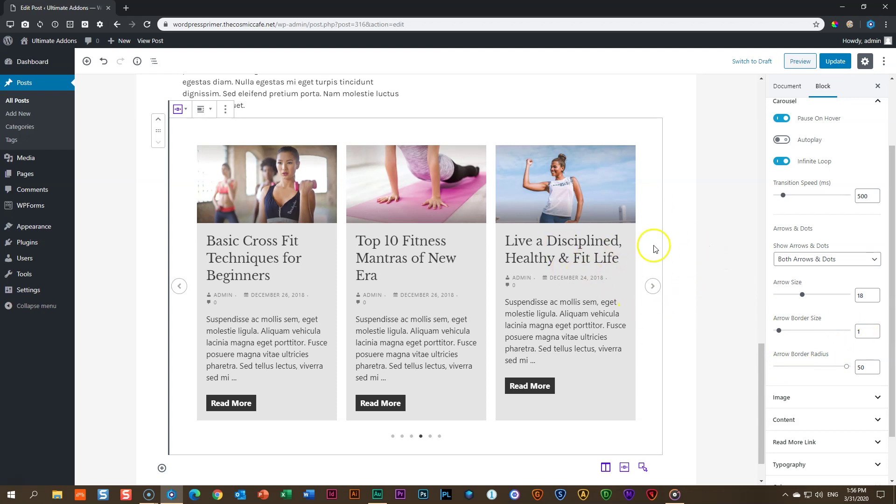
pyautogui.scroll(2, 829, 204)
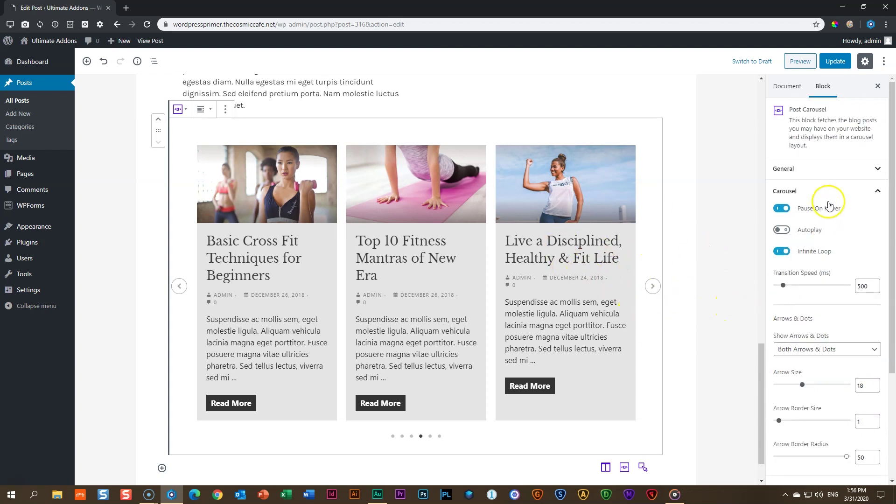
# In the Image panel, toggle featured images off and on, then set Image Position to Background
pyautogui.click(823, 191)
pyautogui.click(807, 205)
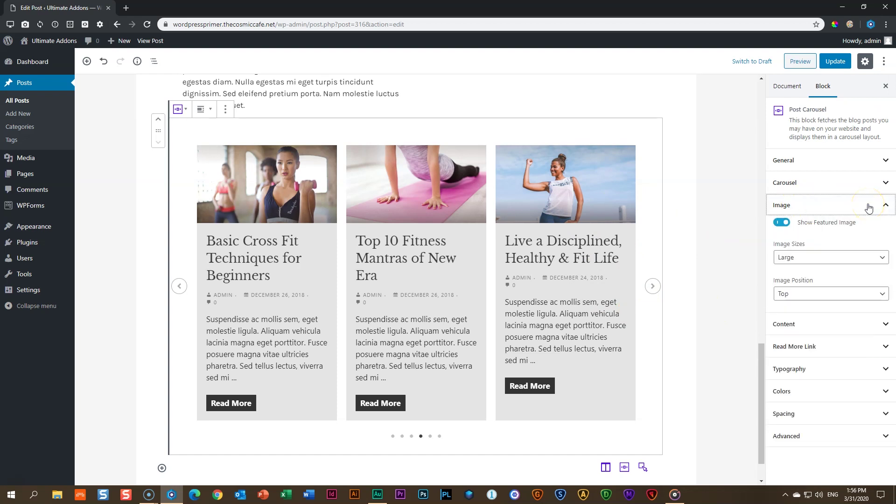
pyautogui.click(784, 224)
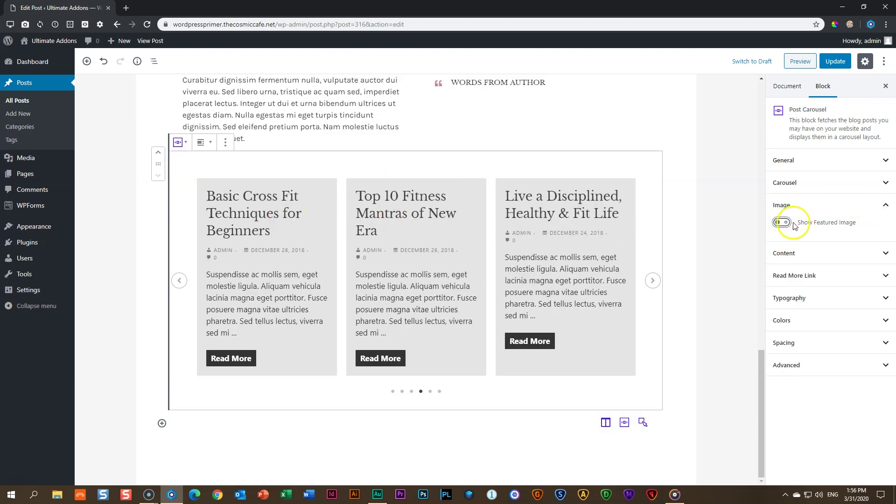
pyautogui.click(782, 223)
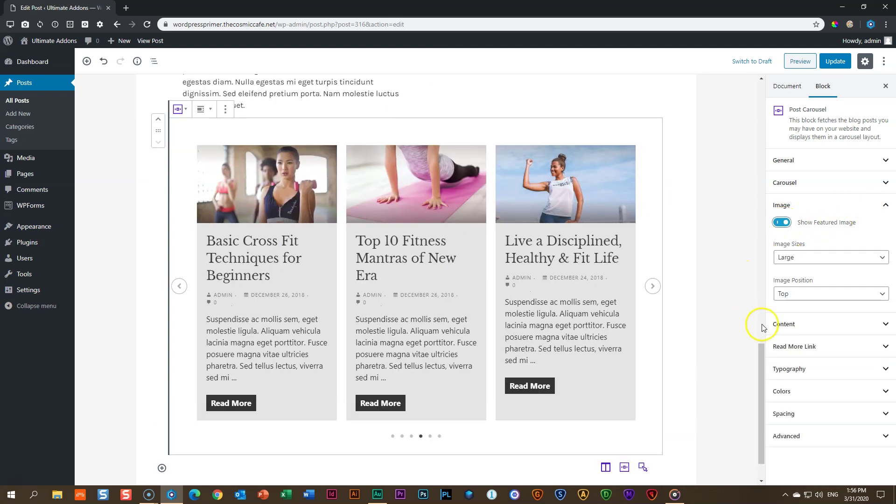
pyautogui.click(802, 295)
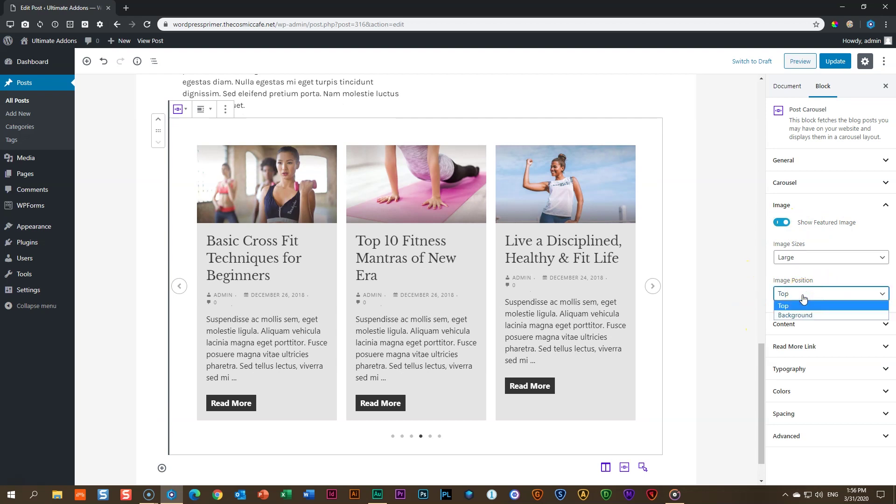
pyautogui.click(801, 315)
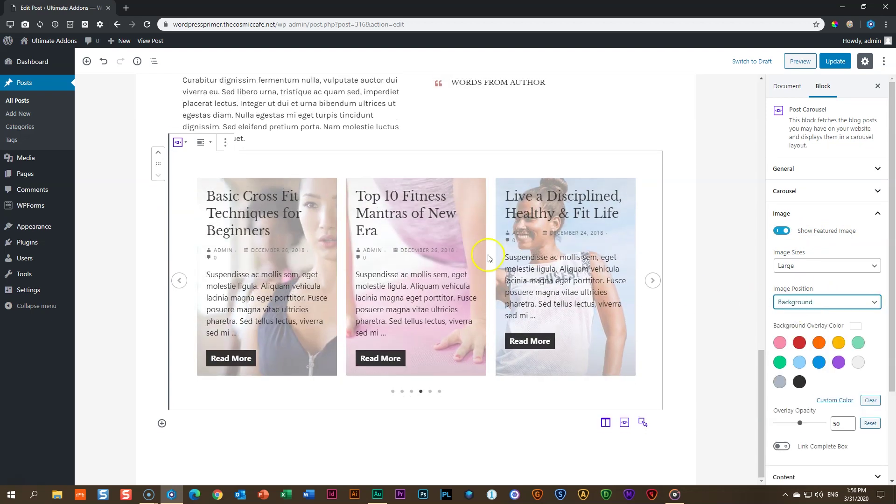
# Try black then light grey overlays with higher opacity, then set Image Position to Top
pyautogui.click(799, 382)
pyautogui.click(858, 363)
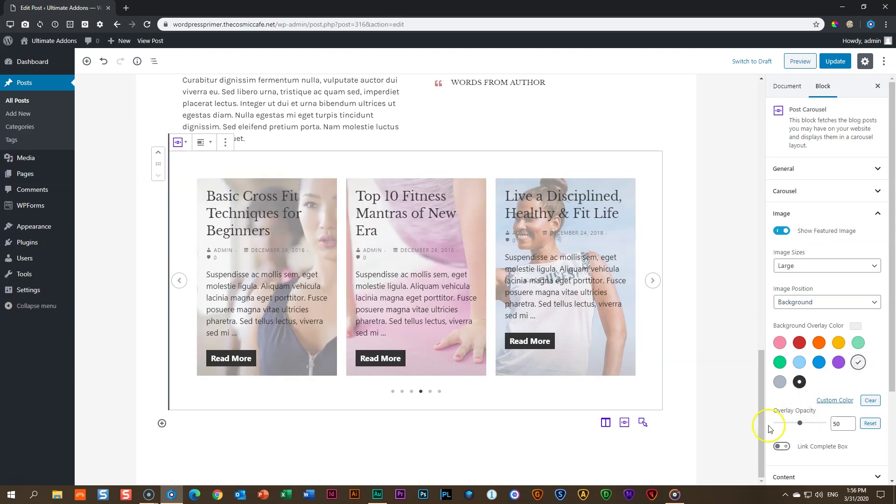
pyautogui.moveTo(800, 425); pyautogui.dragTo(812, 425)
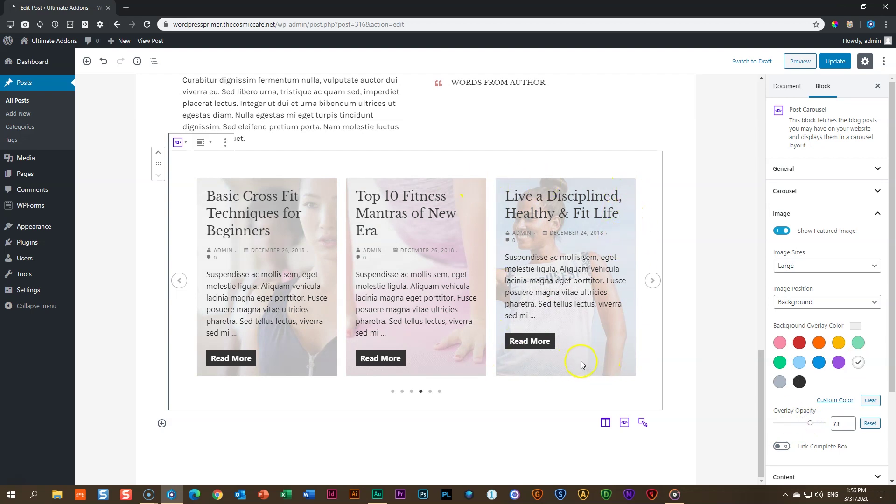
pyautogui.click(809, 302)
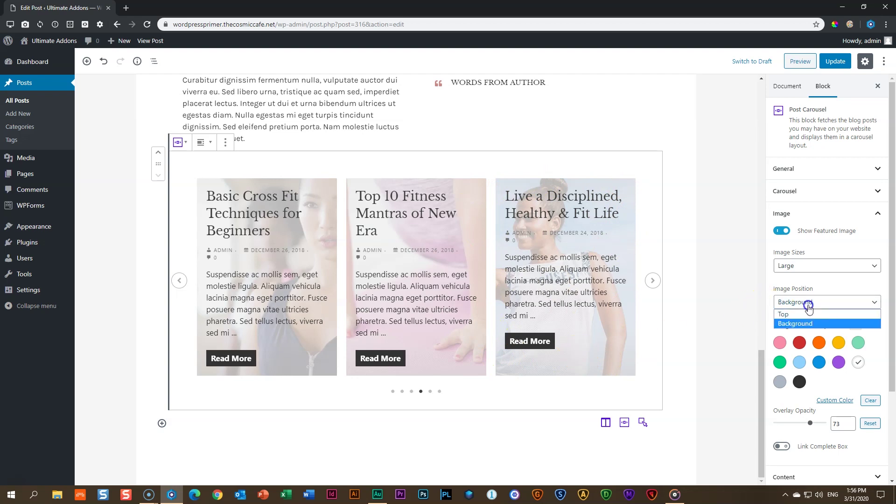
pyautogui.click(811, 315)
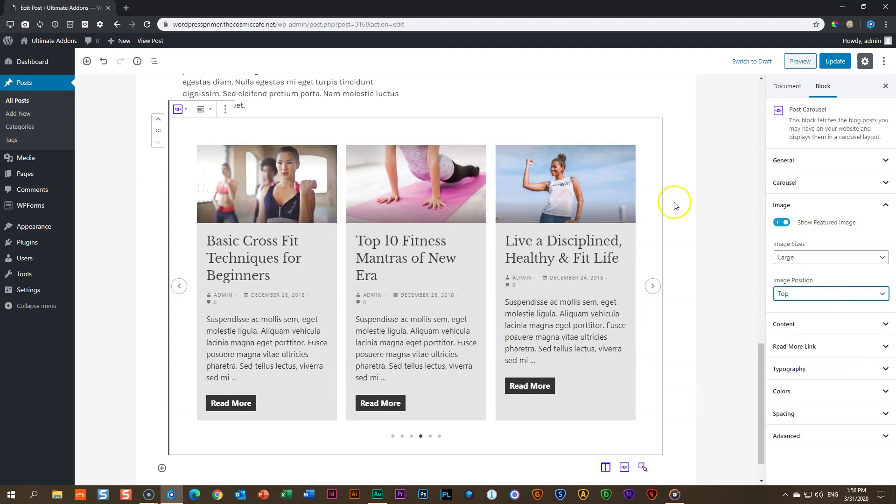
# In the Content panel, turn off Show Author and Show Comment and set Excerpt Length to 20
pyautogui.click(794, 213)
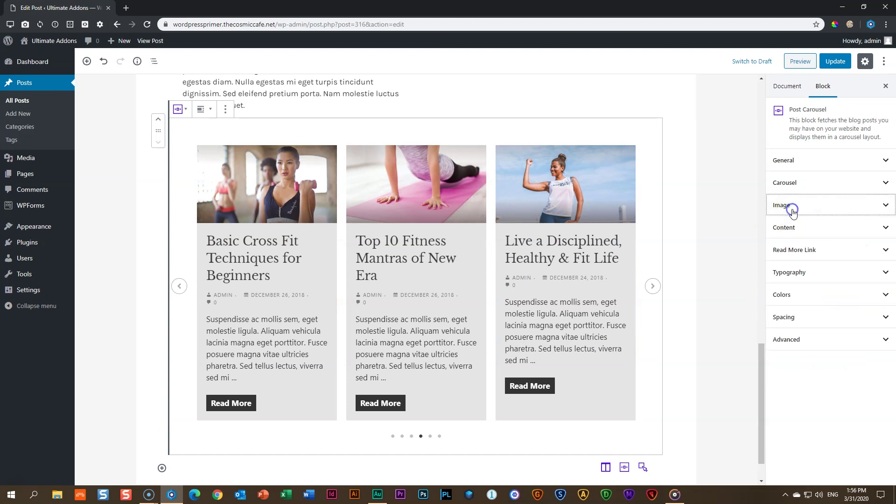
pyautogui.click(795, 228)
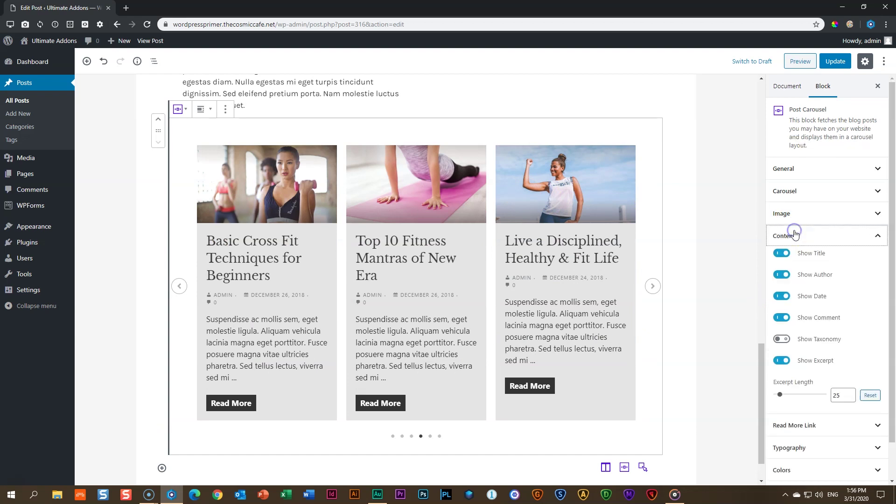
pyautogui.click(783, 277)
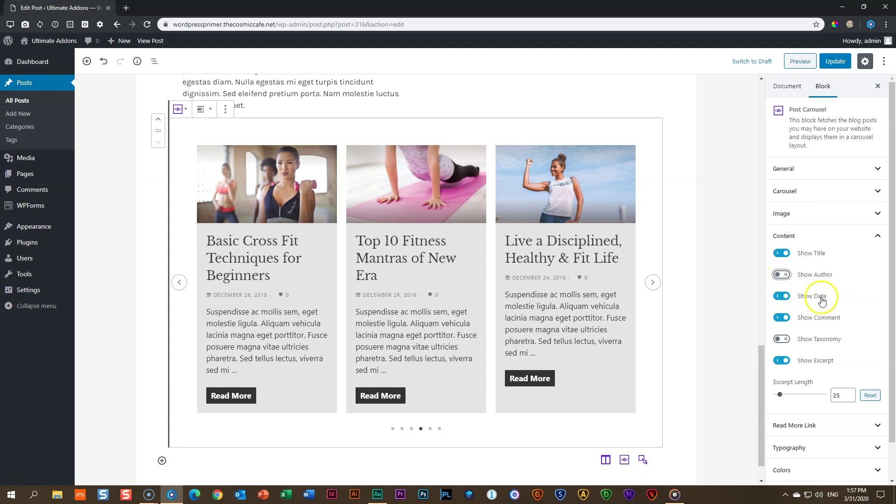
pyautogui.click(782, 320)
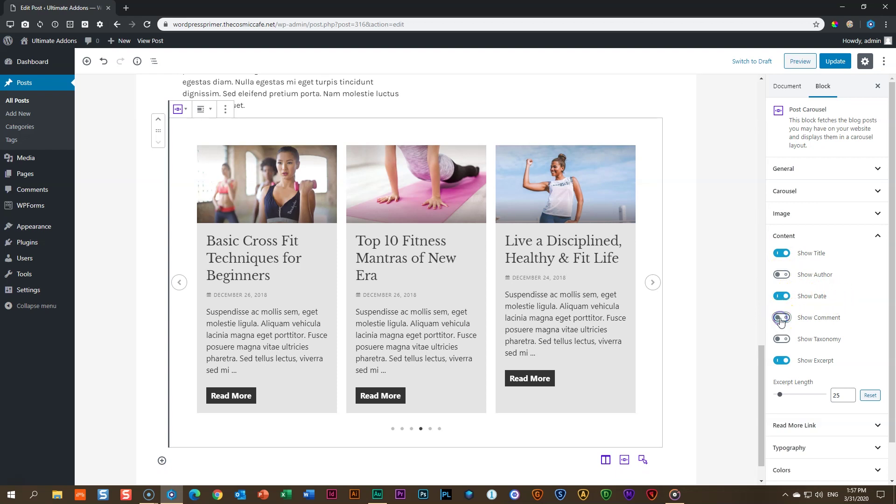
pyautogui.click(810, 318)
pyautogui.scroll(-1, 840, 348)
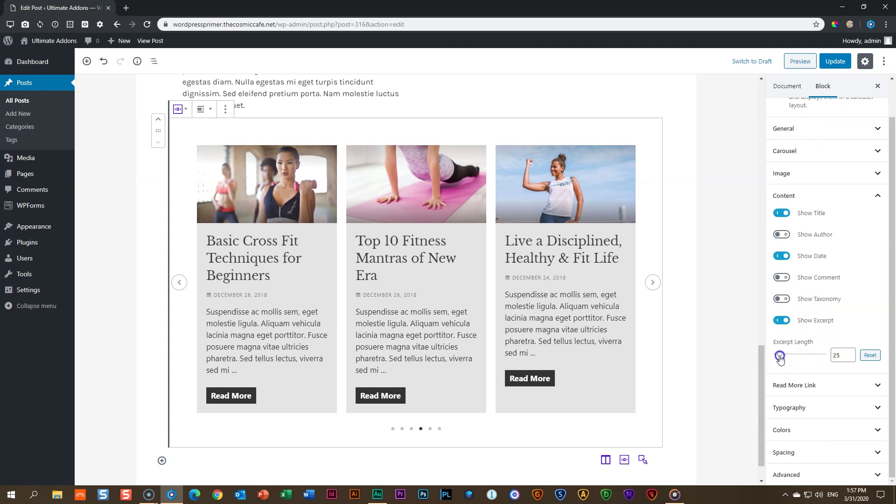
pyautogui.moveTo(779, 356); pyautogui.dragTo(779, 357)
pyautogui.write('20')
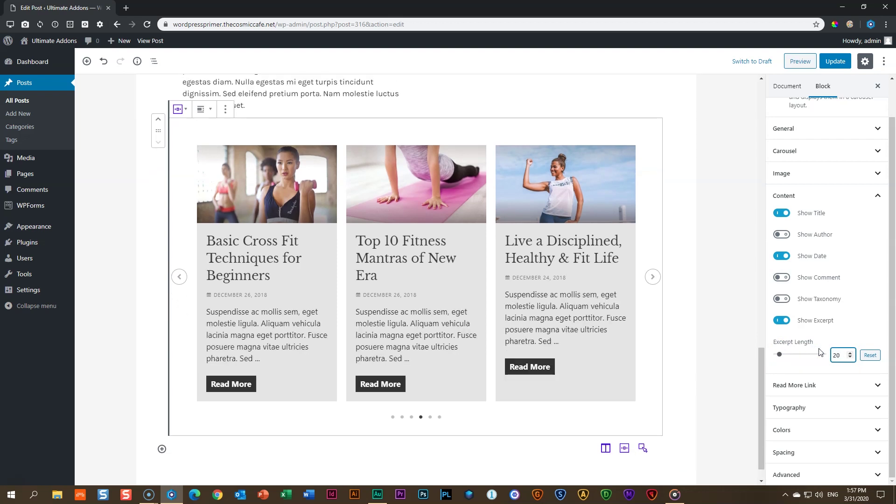
pyautogui.scroll(1, 820, 352)
# In Read More Link settings, toggle the buttons off and on and review the text and typography
pyautogui.click(814, 233)
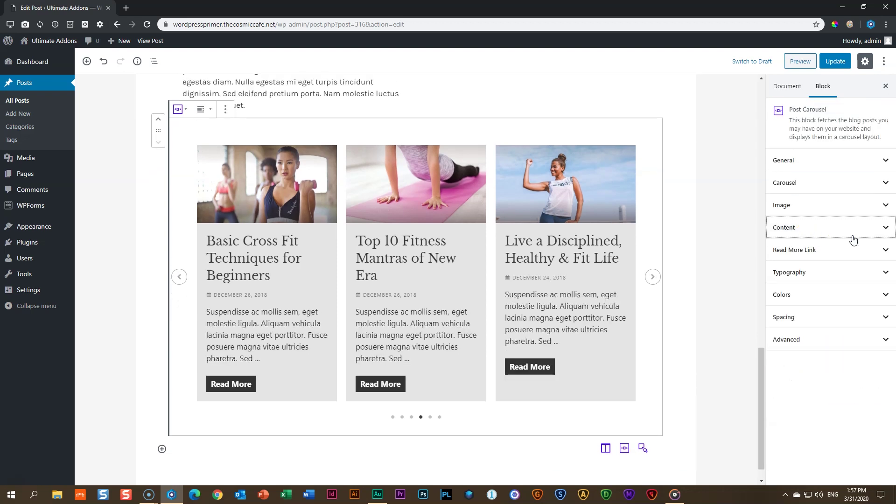
pyautogui.click(811, 251)
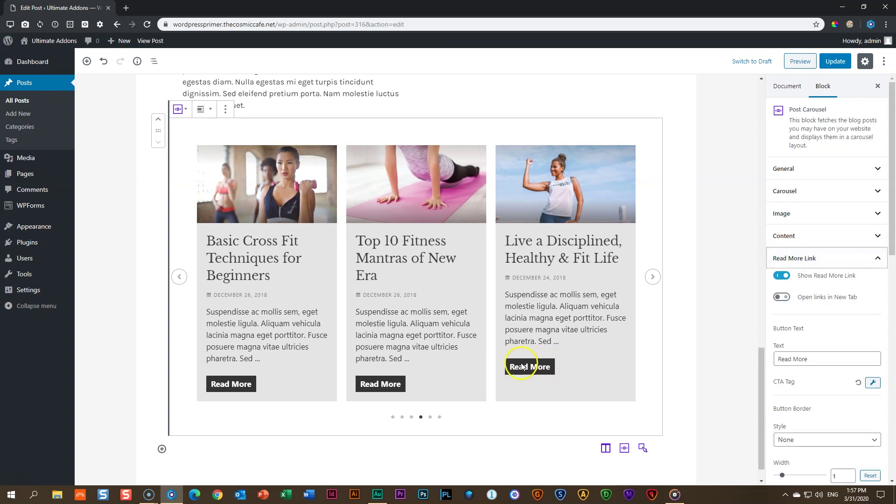
pyautogui.click(781, 277)
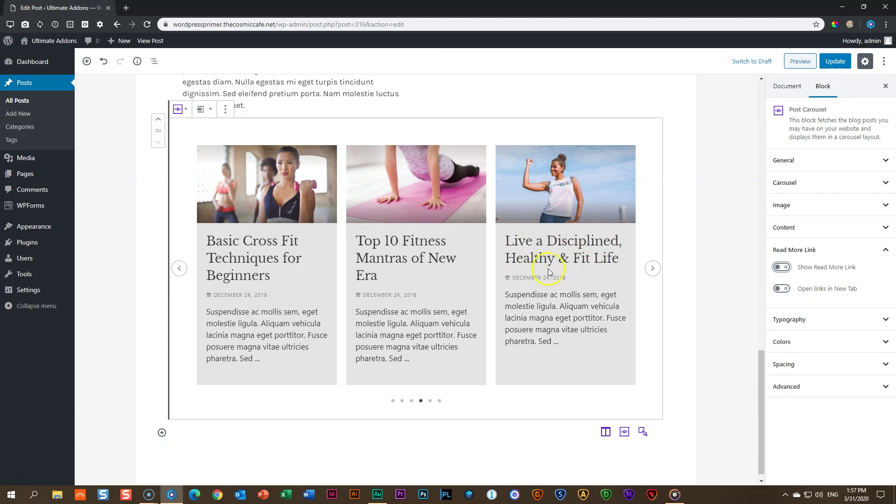
pyautogui.click(782, 268)
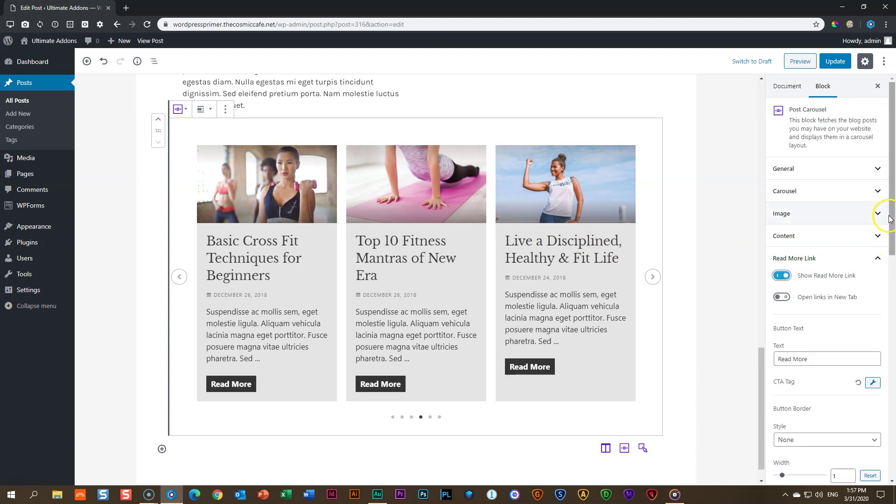
pyautogui.scroll(-3, 895, 201)
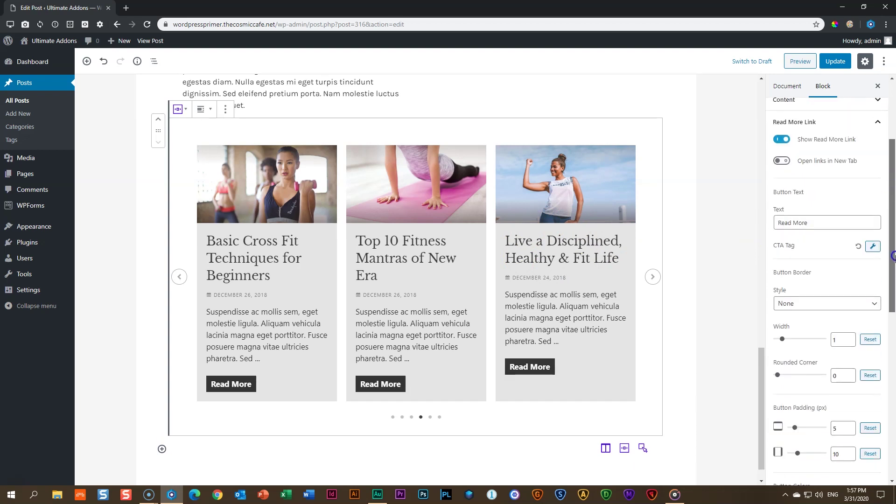
pyautogui.click(836, 222)
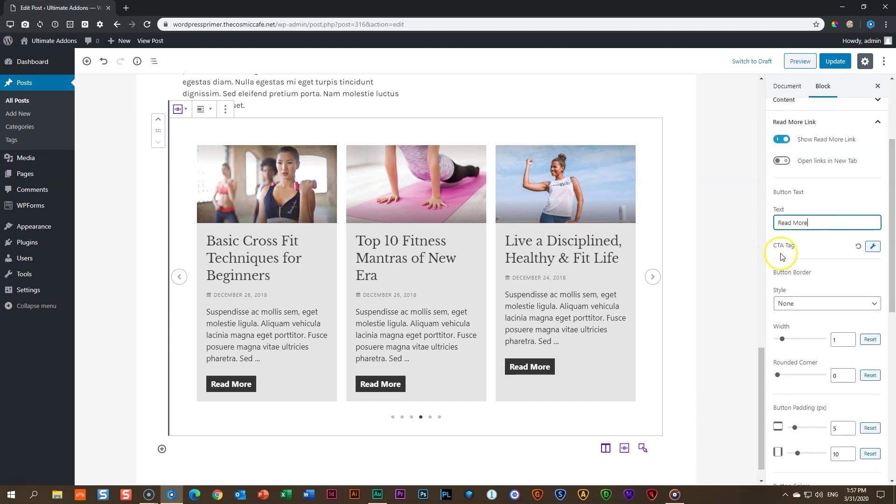
pyautogui.click(879, 248)
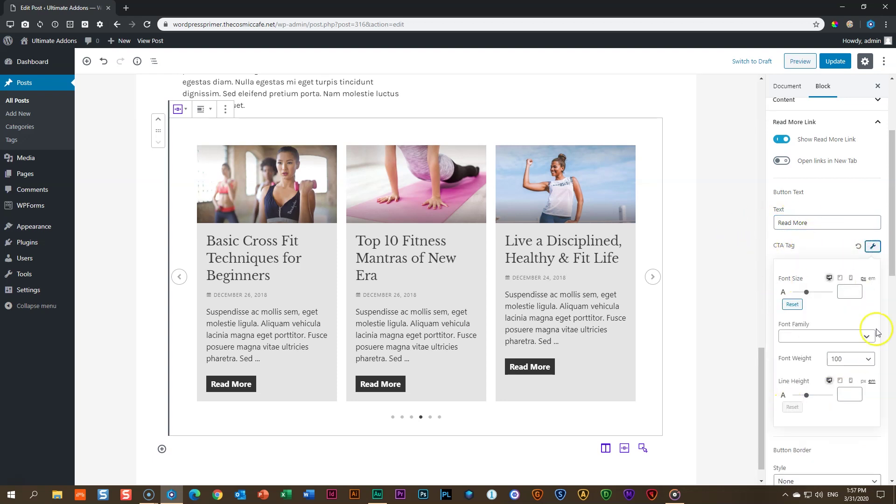
pyautogui.click(873, 246)
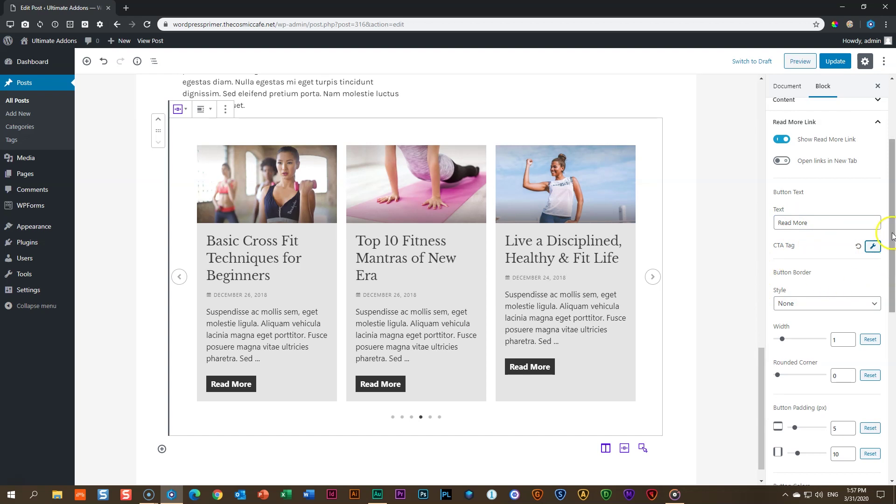
# Set Rounded Corner to 50 and Button Padding to 11 vertical and 30 horizontal
pyautogui.scroll(-3, 892, 236)
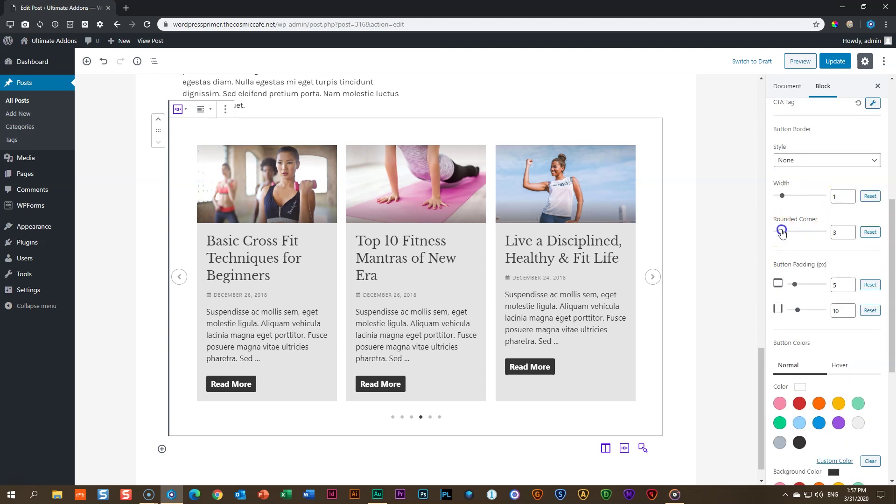
pyautogui.moveTo(792, 235); pyautogui.dragTo(796, 235)
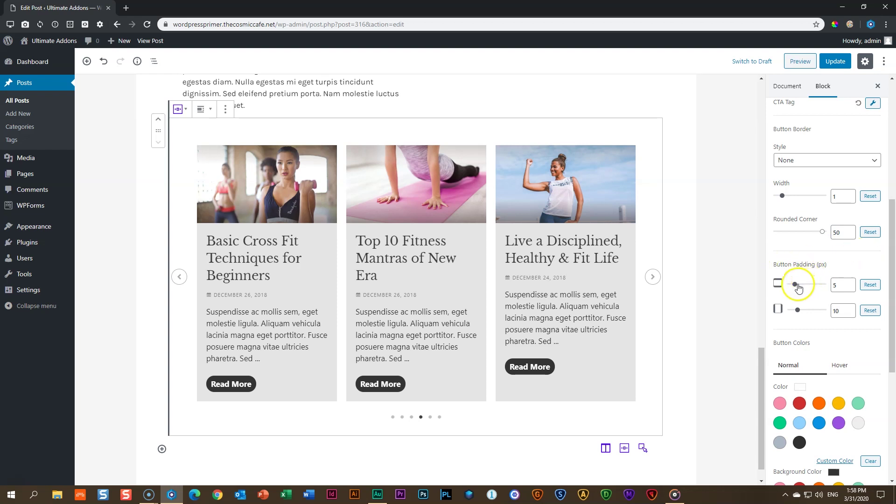
pyautogui.moveTo(798, 287); pyautogui.dragTo(811, 313)
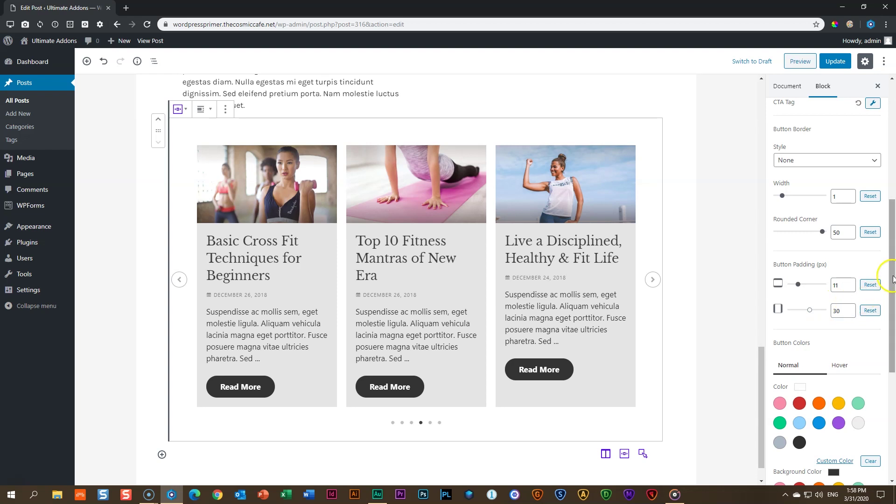
# Select the Curabitur heading and highlight its #c98882 hex value in the Heading Color picker
pyautogui.scroll(-2, 893, 279)
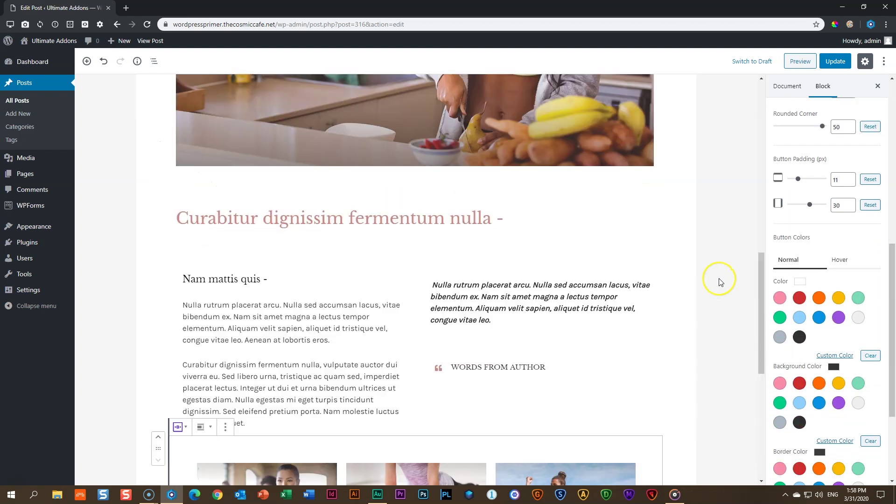
pyautogui.scroll(10, 720, 282)
pyautogui.scroll(-10, 720, 282)
pyautogui.scroll(6, 720, 282)
pyautogui.click(377, 267)
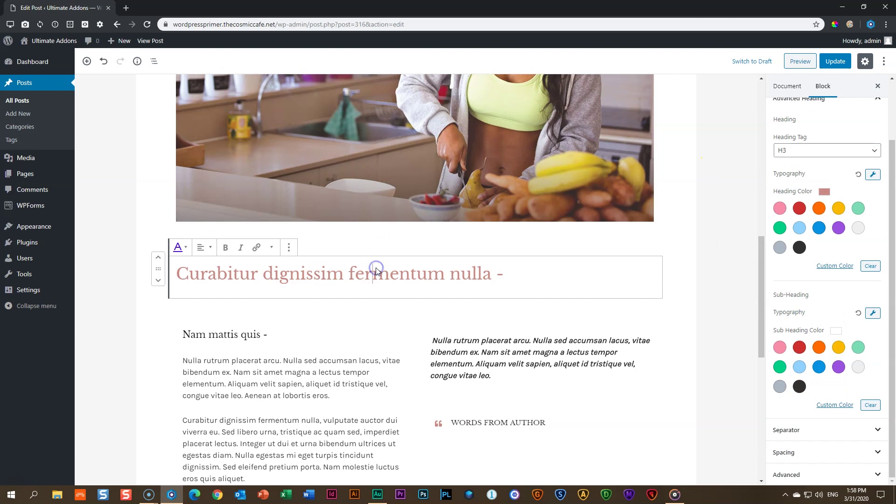
pyautogui.click(836, 266)
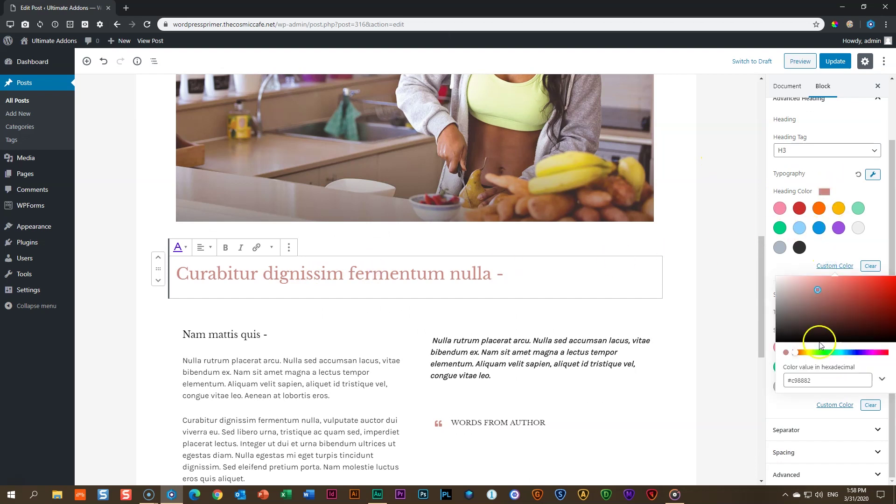
pyautogui.doubleClick(794, 380)
pyautogui.hotkey('ctrl', 'c')
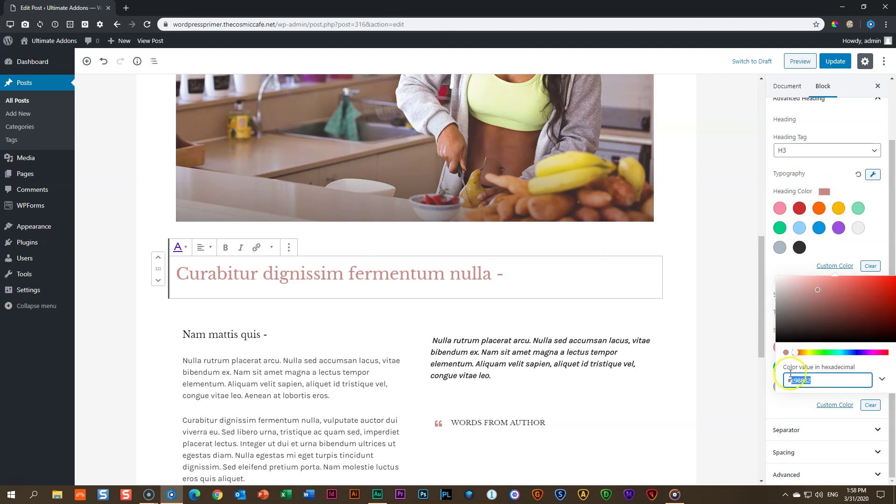
# Select the Post Carousel and bring up its Read More link settings
pyautogui.click(720, 296)
pyautogui.scroll(-9, 717, 309)
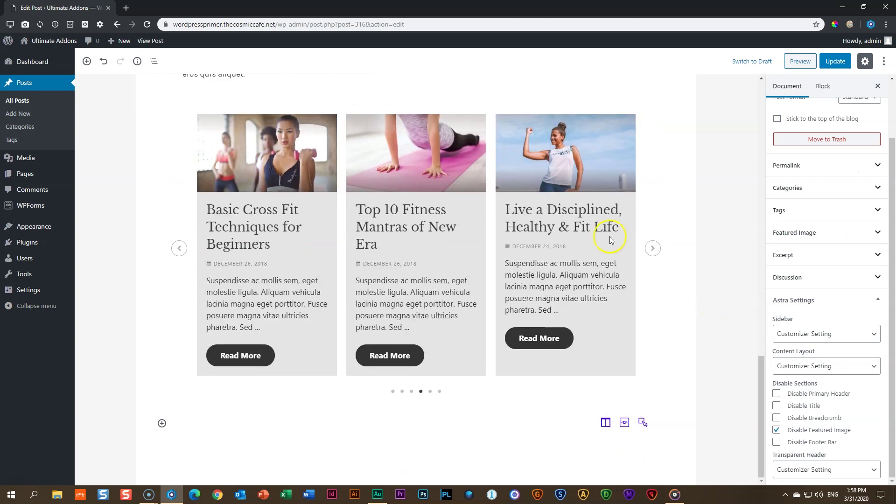
pyautogui.click(542, 338)
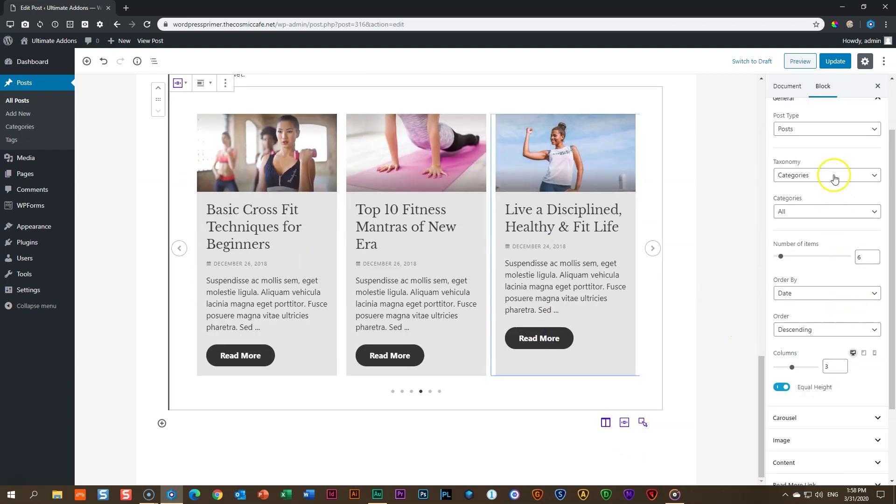
pyautogui.scroll(2, 810, 131)
pyautogui.click(810, 144)
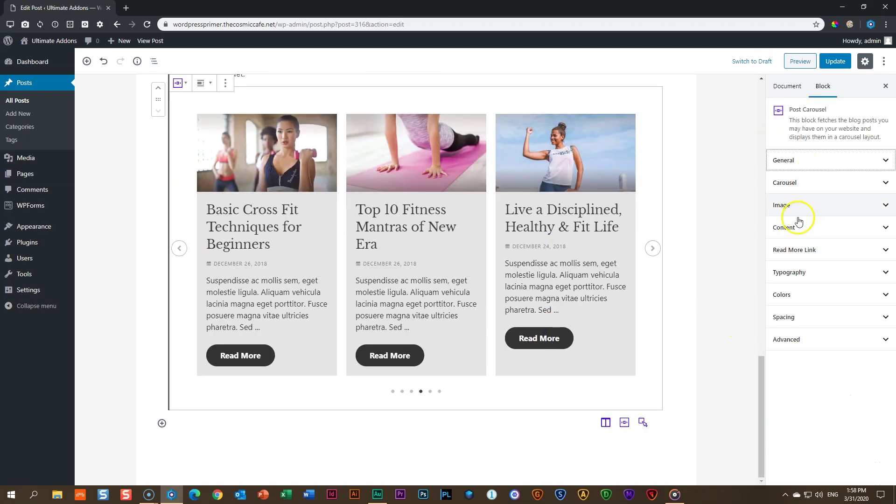
pyautogui.click(812, 249)
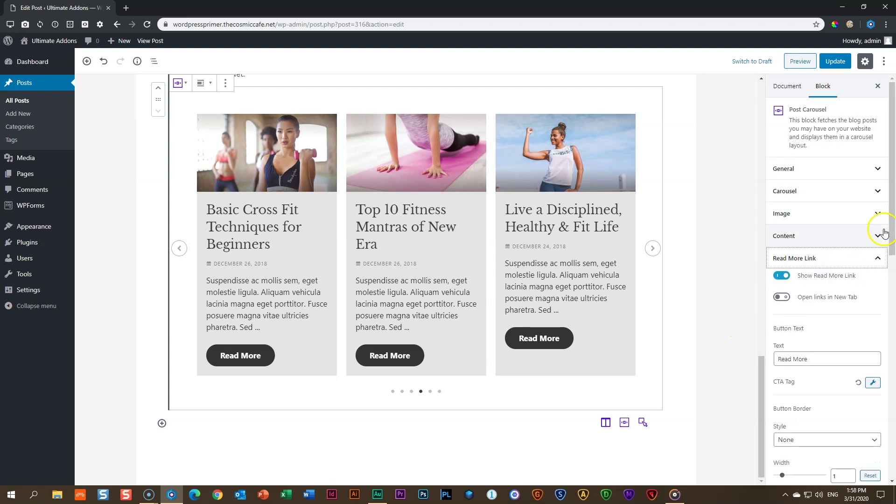
pyautogui.moveTo(892, 234); pyautogui.dragTo(893, 433)
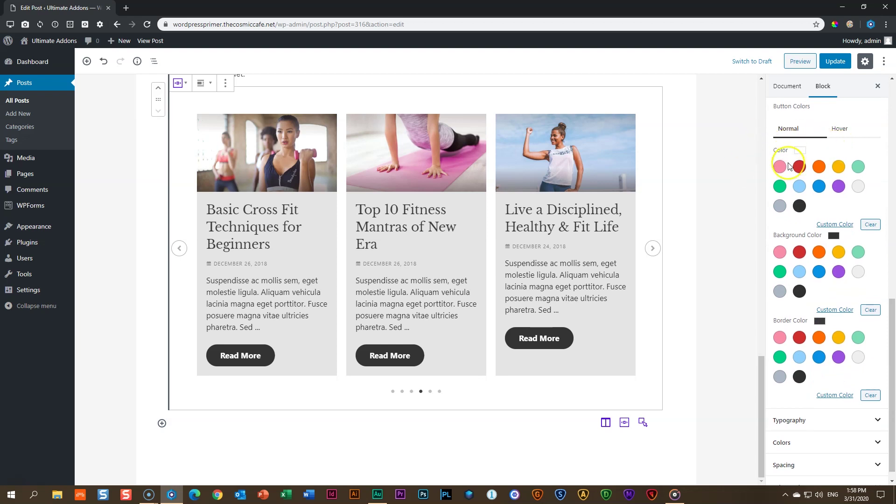
# Set the Read More buttons' normal background colour to #c98882
pyautogui.click(836, 310)
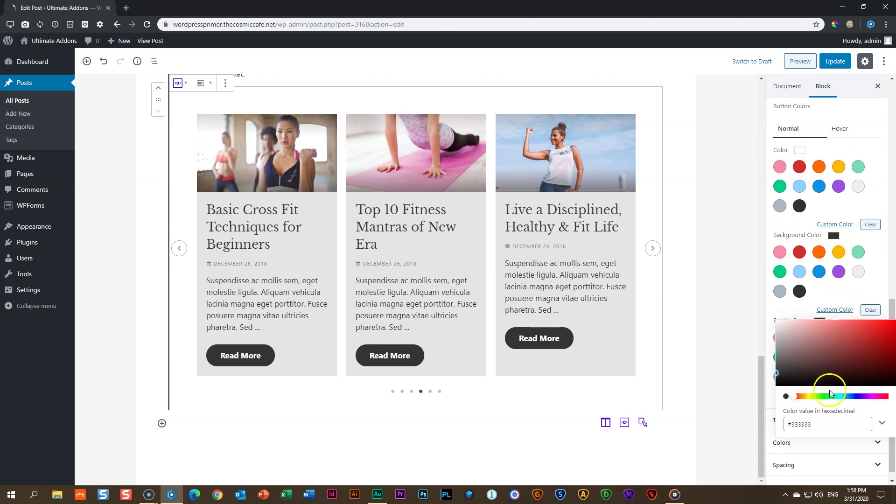
pyautogui.doubleClick(798, 426)
pyautogui.hotkey('ctrl', 'v')
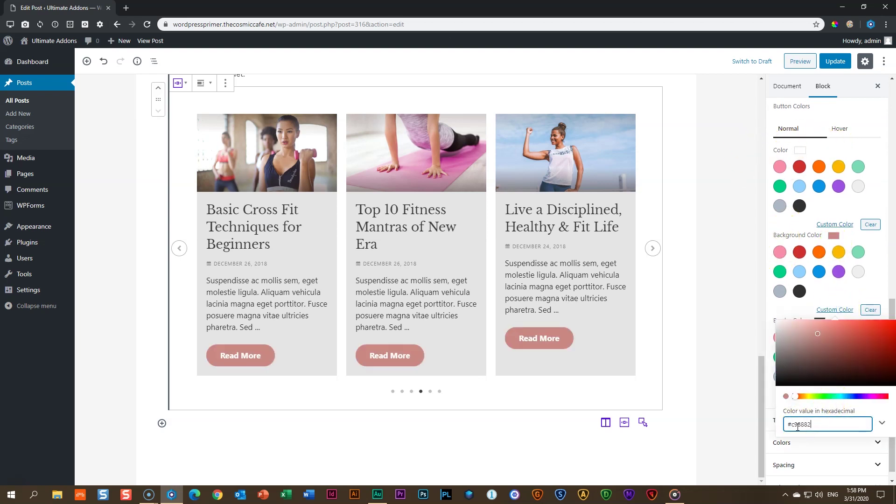
pyautogui.click(885, 285)
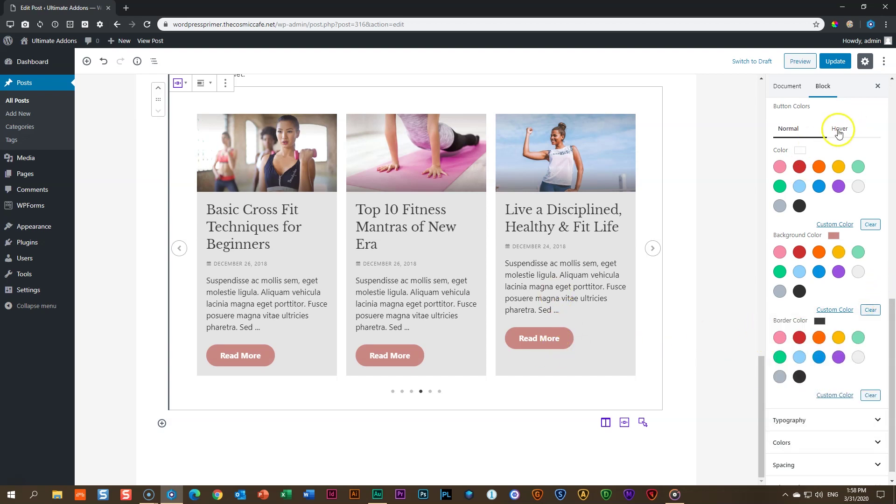
# Set the Read More button hover background to white #ffffff
pyautogui.click(839, 132)
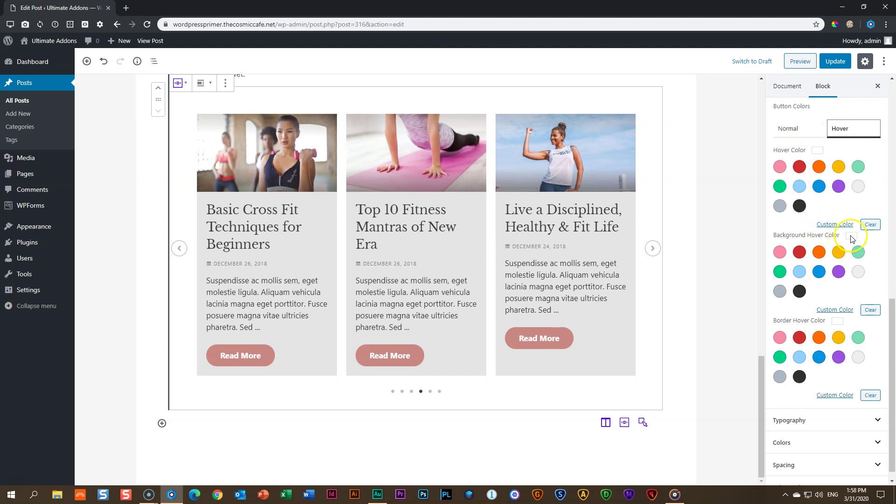
pyautogui.click(845, 310)
pyautogui.click(777, 322)
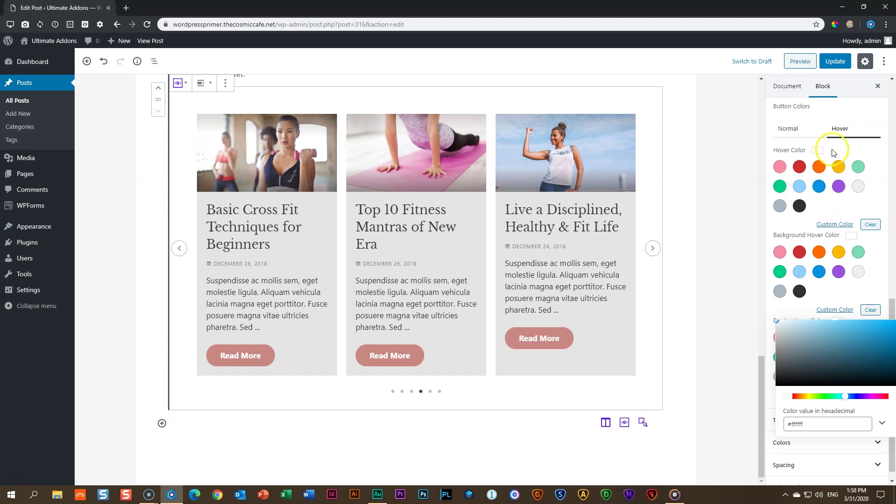
pyautogui.click(836, 226)
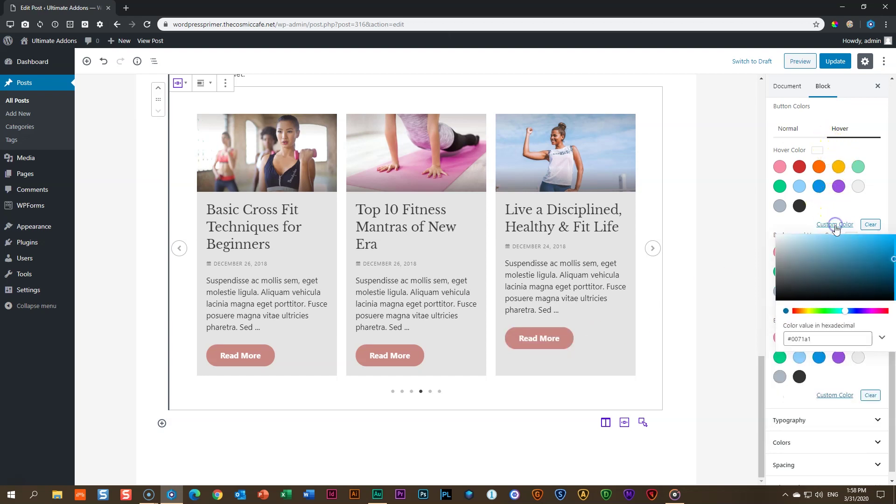
# Set the button hover text colour to #c98882
pyautogui.click(800, 339)
pyautogui.doubleClick(801, 340)
pyautogui.hotkey('ctrl', 'v')
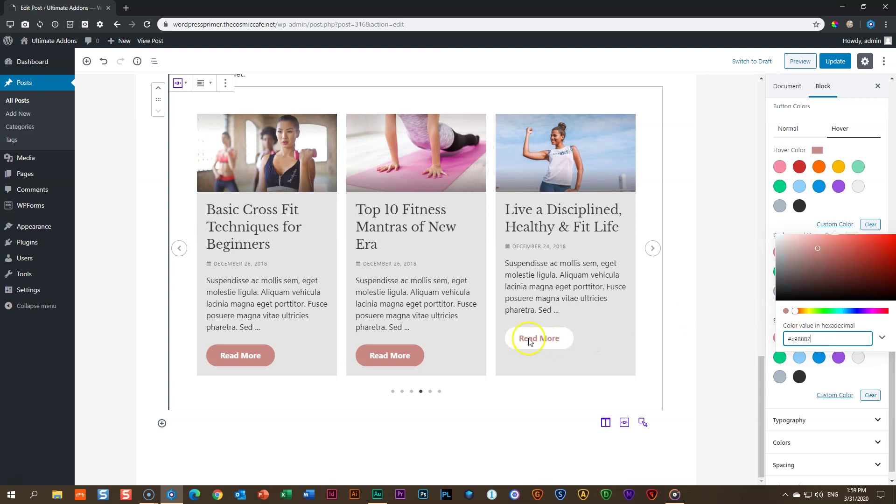
pyautogui.click(875, 154)
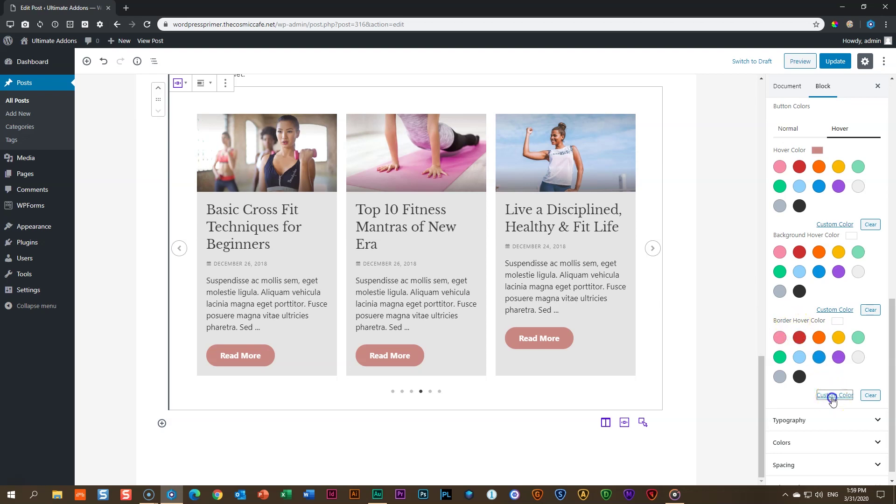
# Give the buttons a custom reddish border hover colour
pyautogui.click(830, 397)
pyautogui.doubleClick(803, 372)
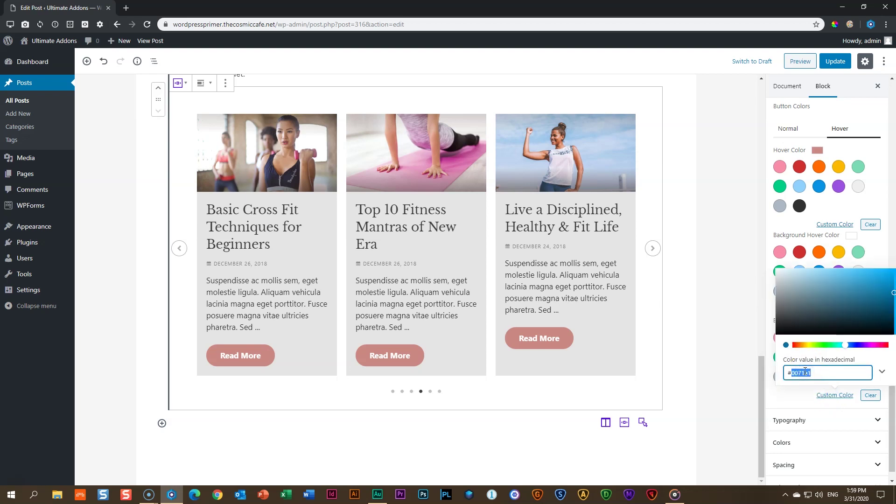
pyautogui.hotkey('ctrl', 'v')
pyautogui.click(728, 327)
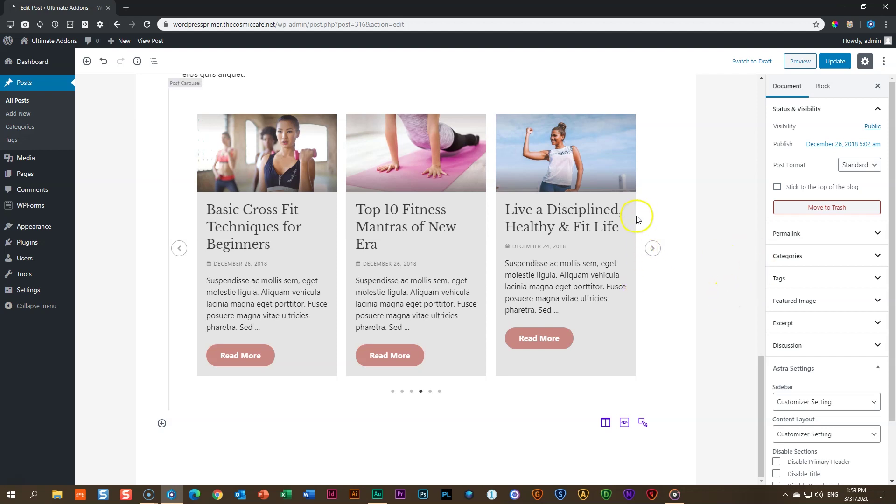
# Select the Post Carousel and collapse its Read More Link and General panels
pyautogui.click(647, 208)
pyautogui.scroll(-4, 877, 196)
pyautogui.click(808, 384)
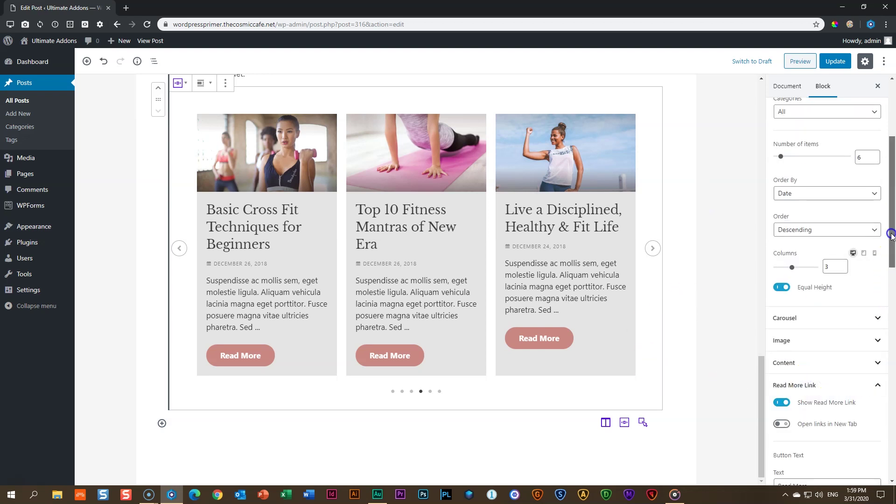
pyautogui.moveTo(892, 236); pyautogui.dragTo(894, 326)
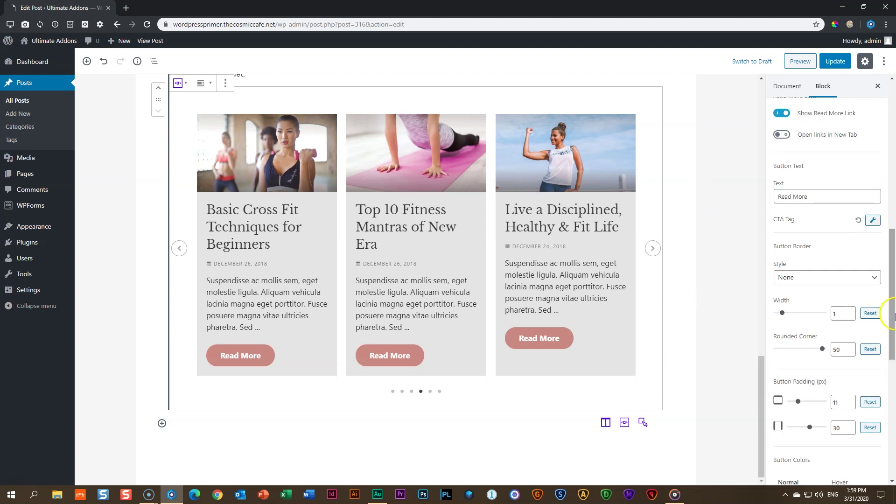
pyautogui.moveTo(892, 279); pyautogui.dragTo(893, 248)
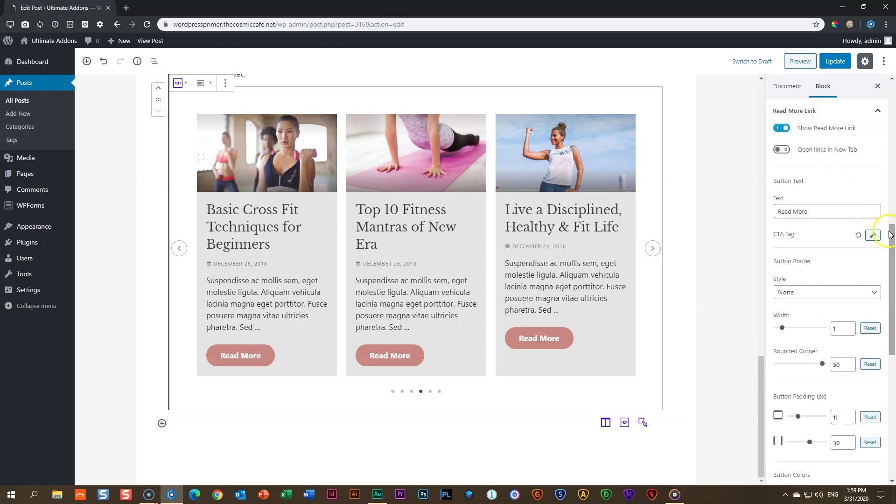
pyautogui.scroll(1, 893, 226)
pyautogui.scroll(1, 894, 225)
pyautogui.click(817, 219)
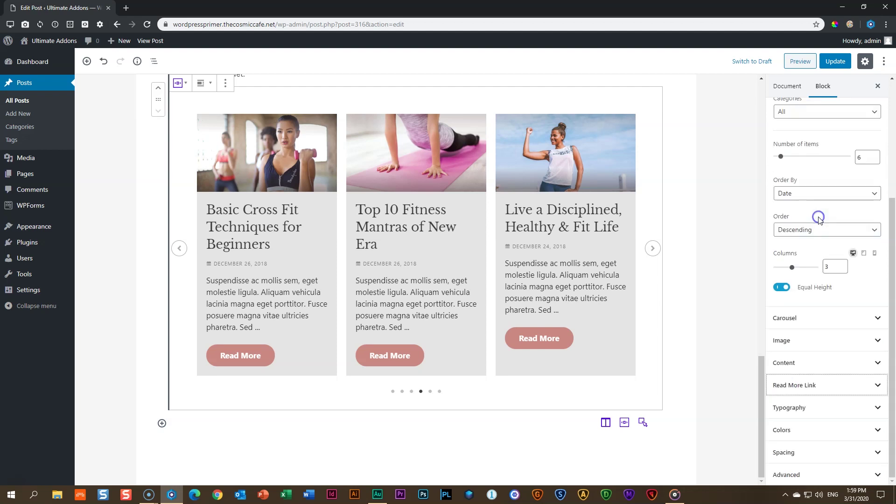
pyautogui.scroll(3, 826, 222)
pyautogui.click(798, 174)
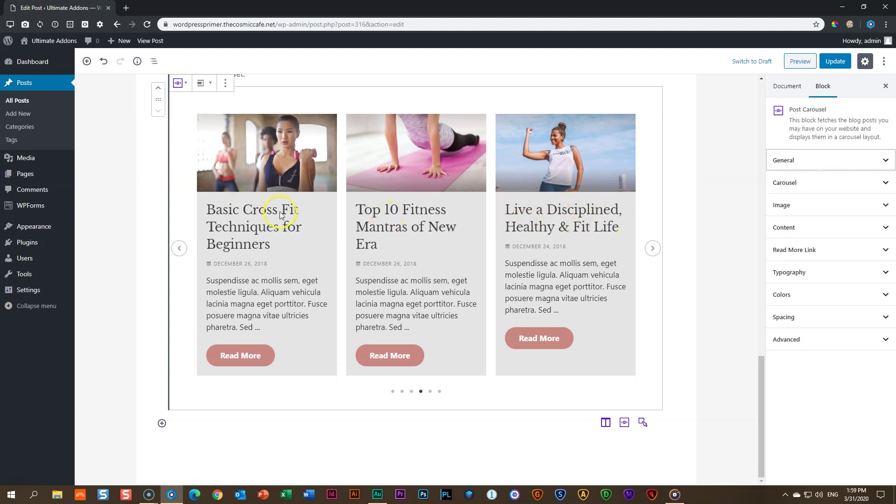
# In Typography, change the post Title Tag from H3 to H4
pyautogui.click(870, 273)
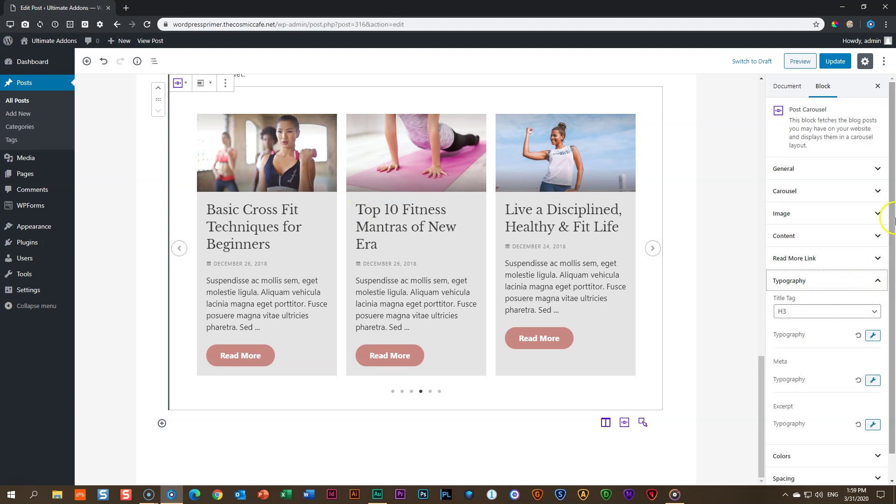
pyautogui.scroll(-1, 893, 209)
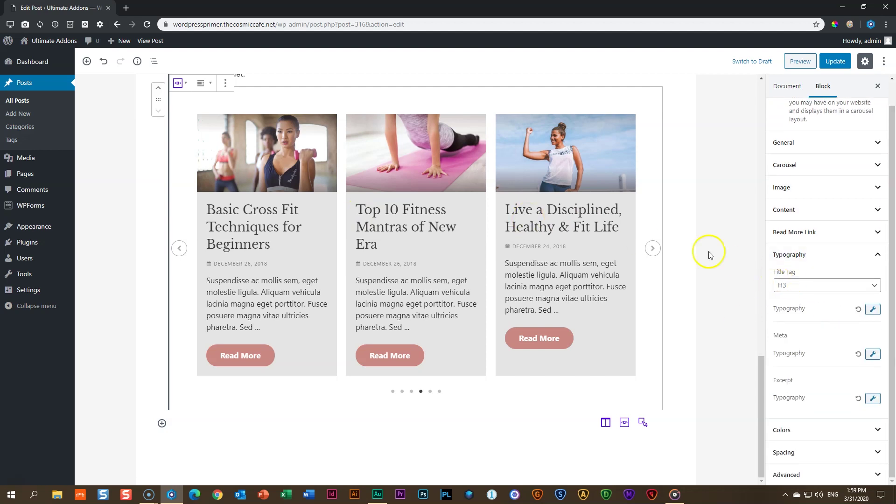
pyautogui.click(787, 287)
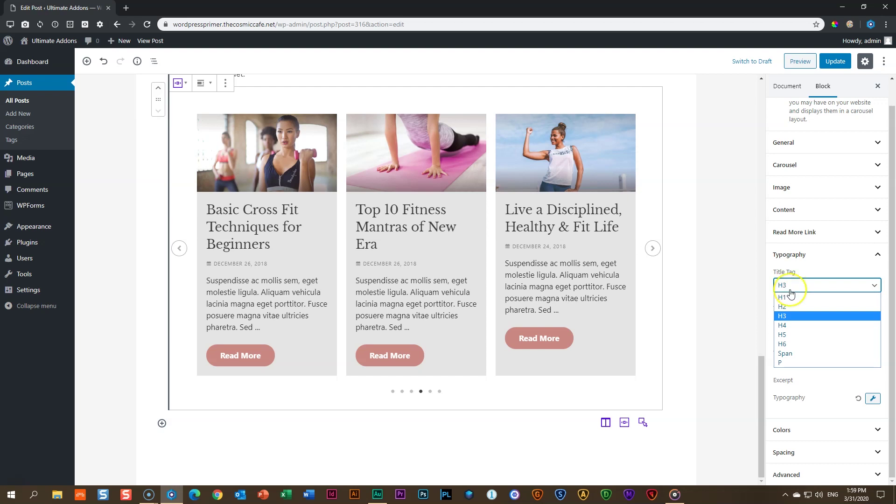
pyautogui.click(790, 291)
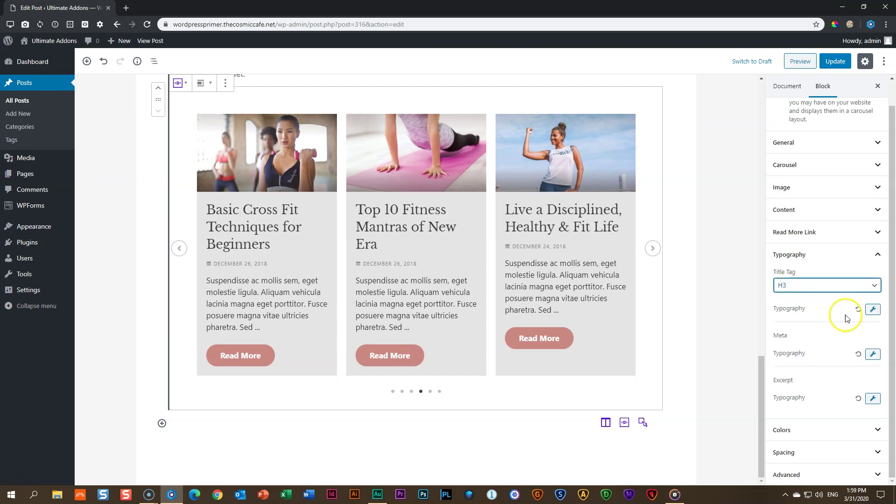
pyautogui.click(873, 309)
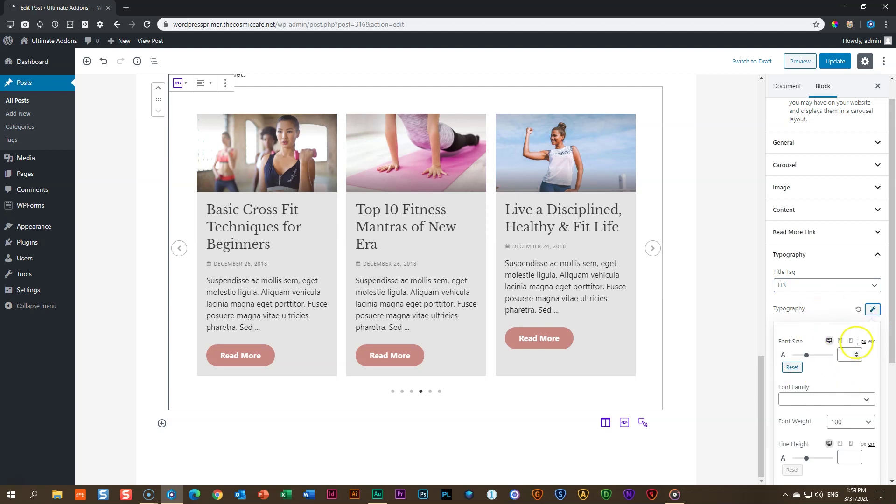
pyautogui.click(873, 308)
pyautogui.click(871, 293)
pyautogui.click(793, 327)
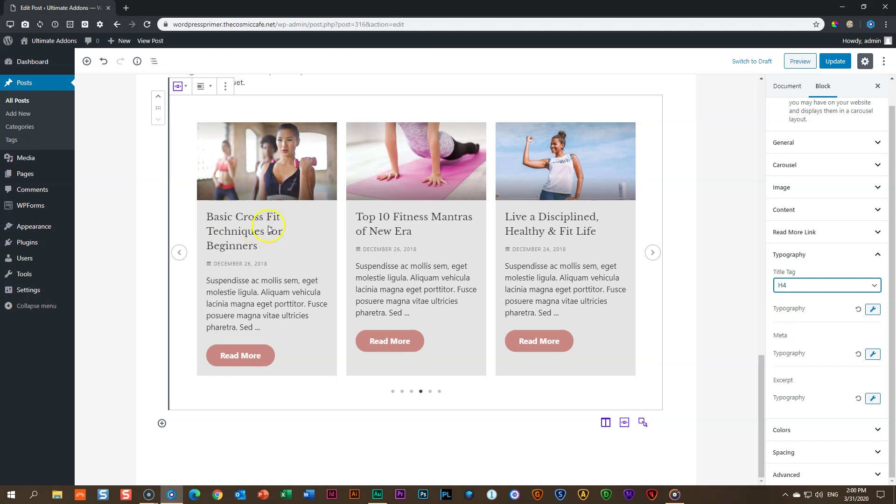
pyautogui.click(393, 392)
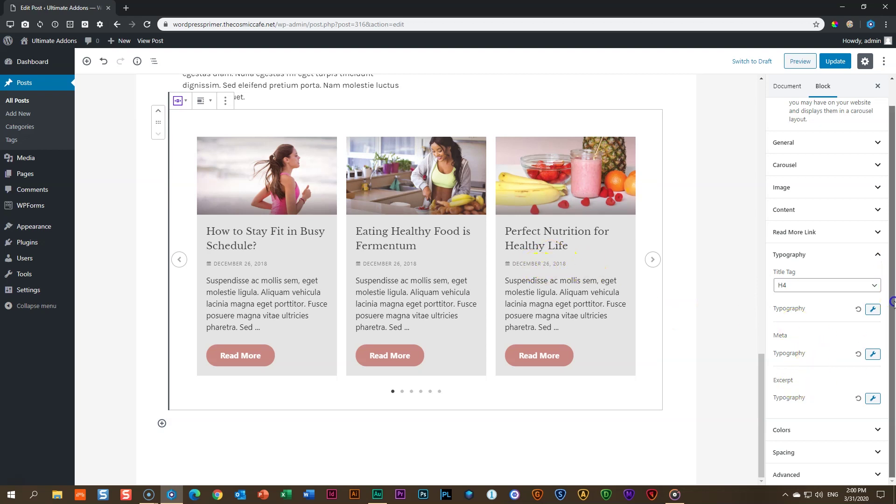
# Collapse Typography and expand the carousel's Colors settings
pyautogui.click(807, 255)
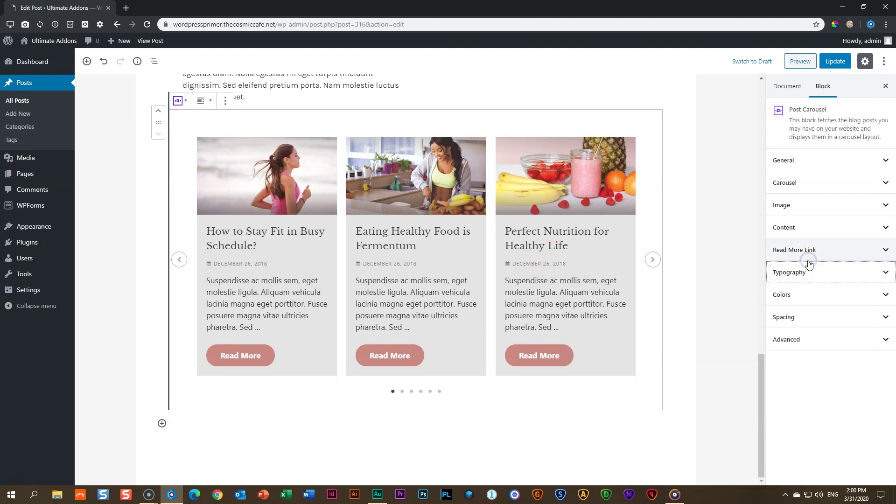
pyautogui.click(792, 301)
pyautogui.scroll(-2, 892, 281)
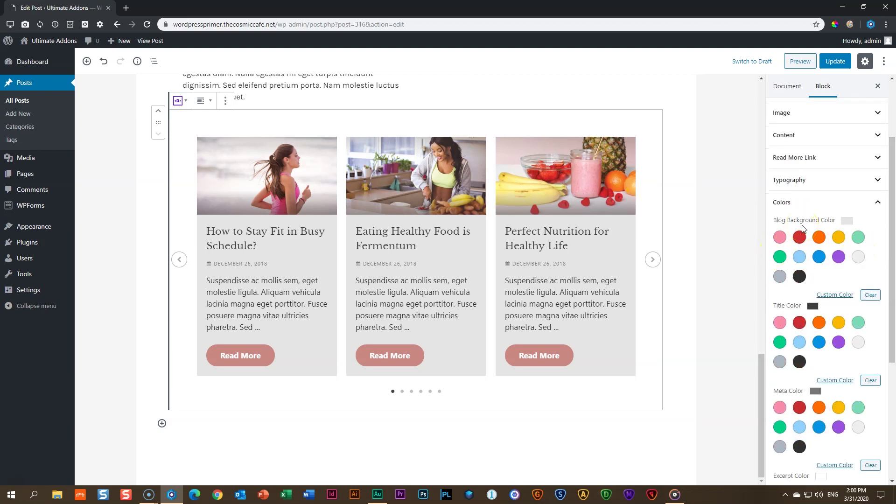
pyautogui.click(866, 289)
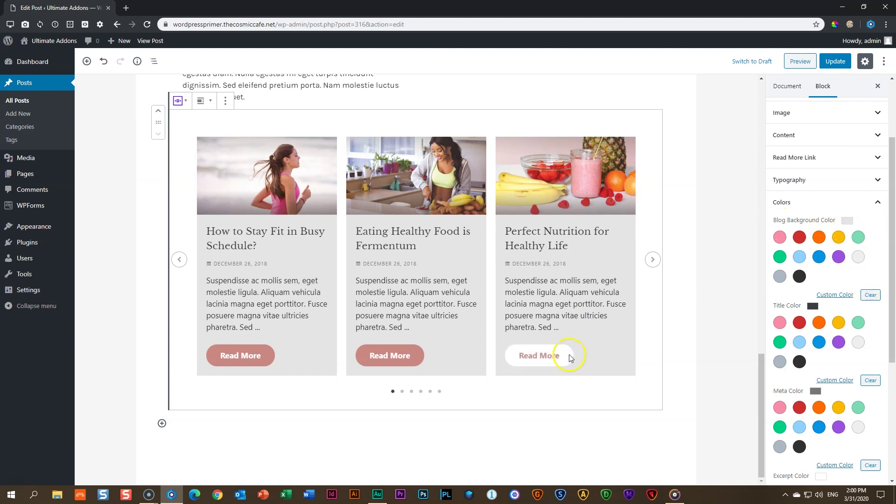
# Set Blog Background Color to #c98882, then lighten it to pale pink #ffe7e5
pyautogui.click(841, 298)
pyautogui.click(797, 408)
pyautogui.write('c98882')
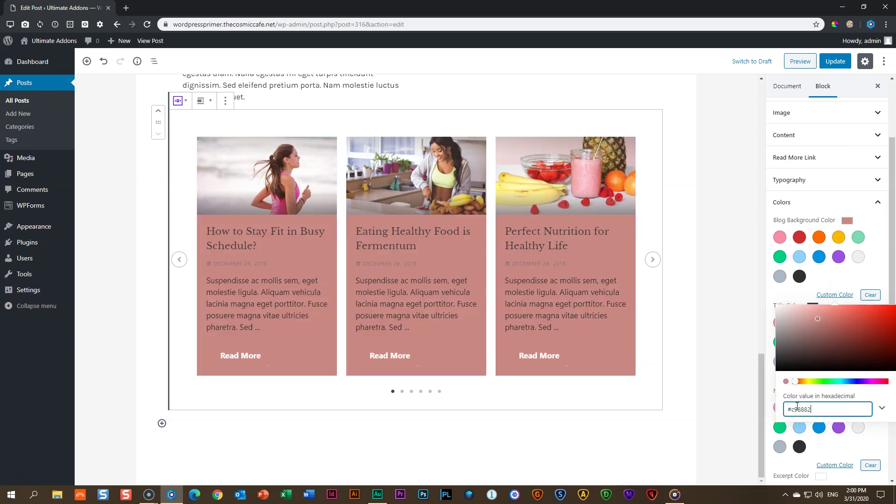
pyautogui.moveTo(824, 333); pyautogui.dragTo(798, 309)
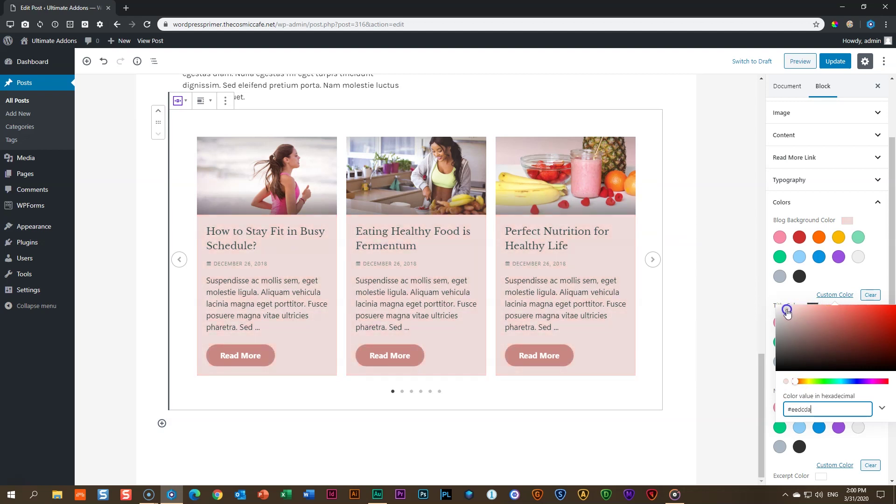
pyautogui.moveTo(793, 309); pyautogui.dragTo(787, 306)
pyautogui.click(720, 444)
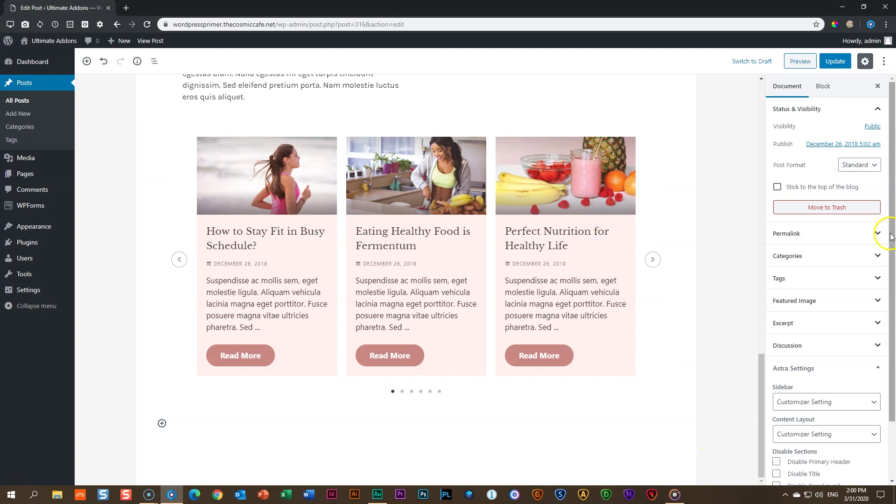
pyautogui.moveTo(895, 229)
pyautogui.mouseDown()
pyautogui.moveTo(895, 274)
pyautogui.moveTo(895, 229)
pyautogui.mouseUp()
# Set the carousel's Arrows & Dots Color to #c98882
pyautogui.click(642, 232)
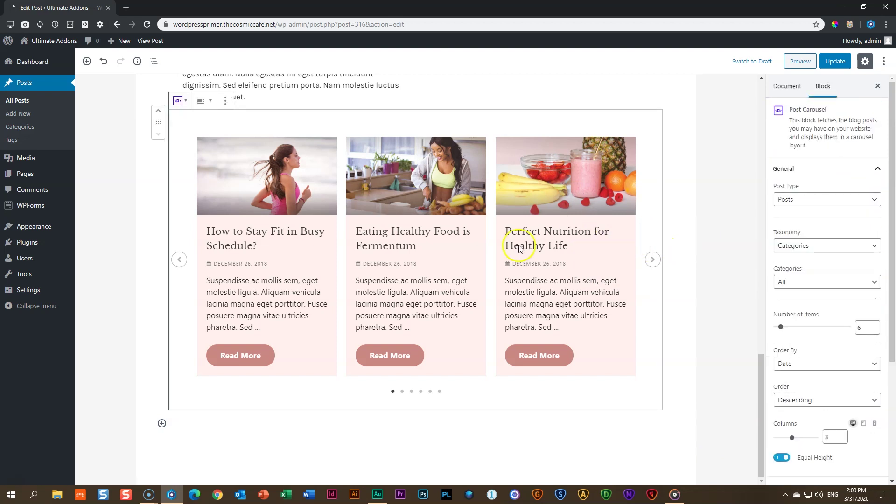
pyautogui.scroll(-4, 892, 258)
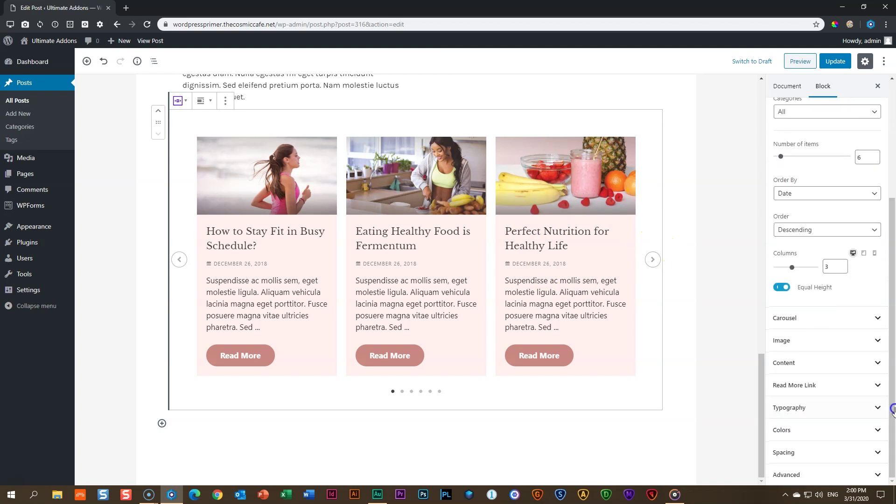
pyautogui.click(801, 436)
pyautogui.scroll(-6, 802, 439)
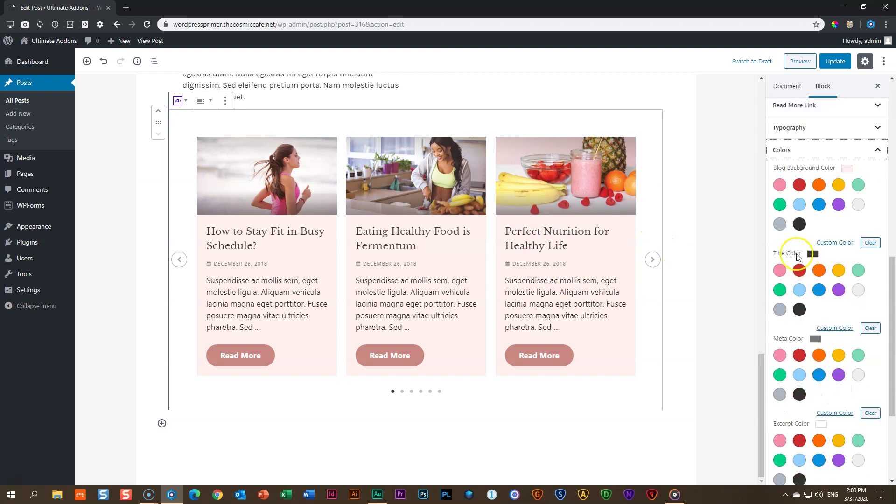
pyautogui.scroll(-3, 802, 270)
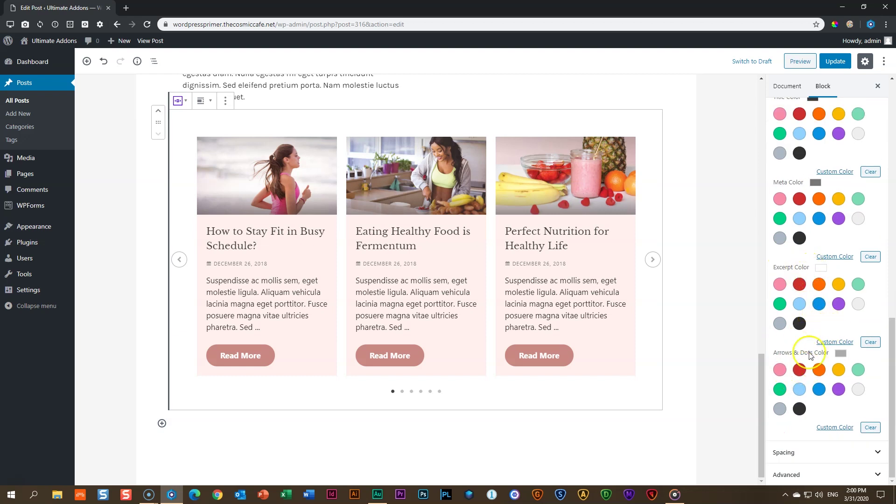
pyautogui.click(833, 427)
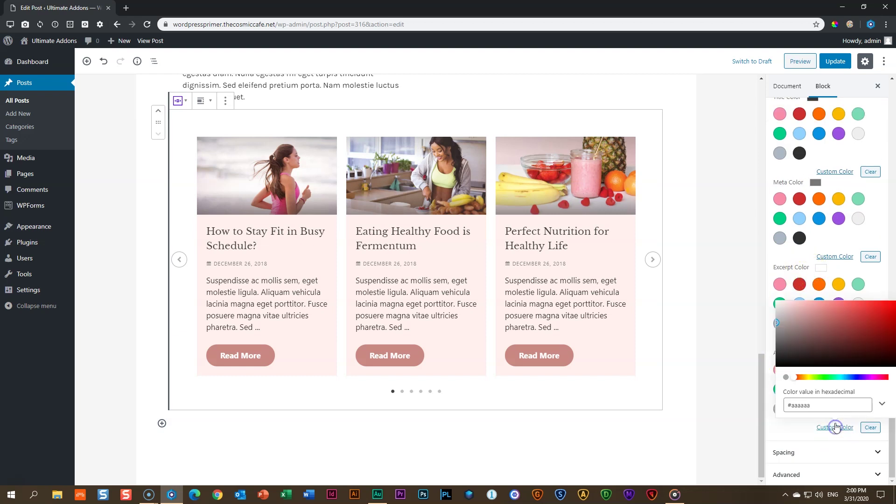
pyautogui.doubleClick(804, 405)
pyautogui.write('c98882')
pyautogui.click(893, 293)
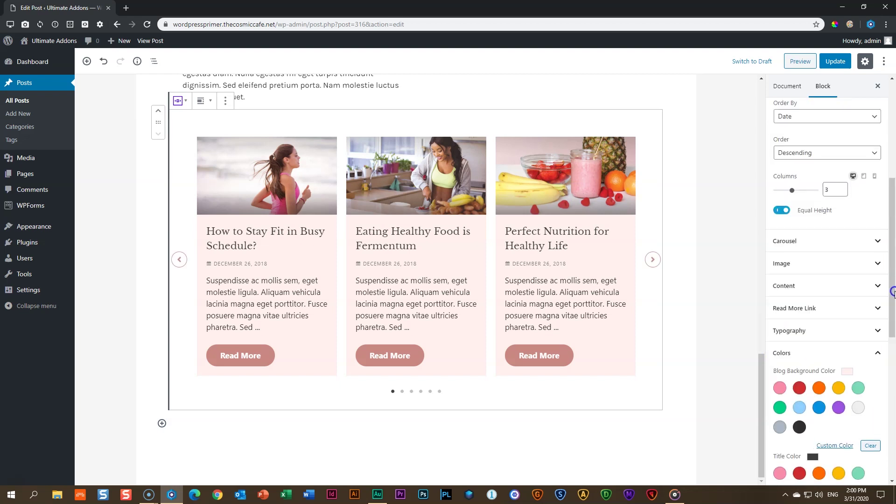
# Page through the carousel slides, then collapse the Colors and General panels
pyautogui.click(402, 391)
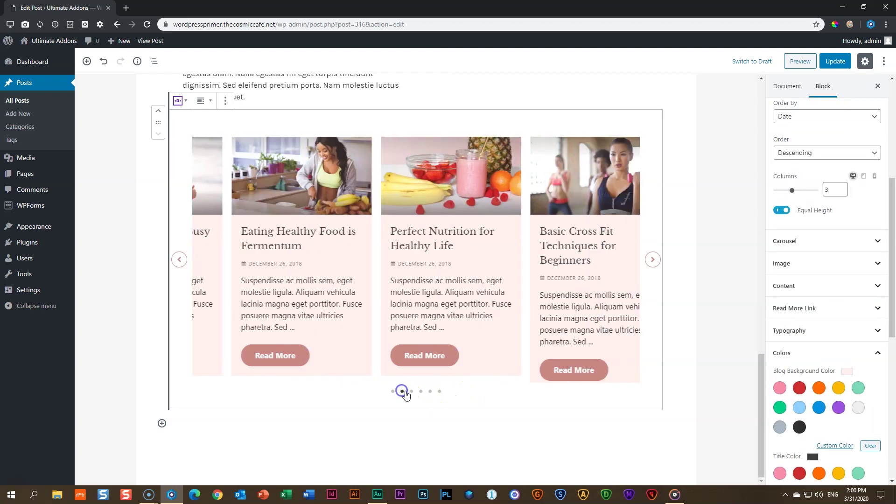
pyautogui.click(411, 392)
pyautogui.click(393, 393)
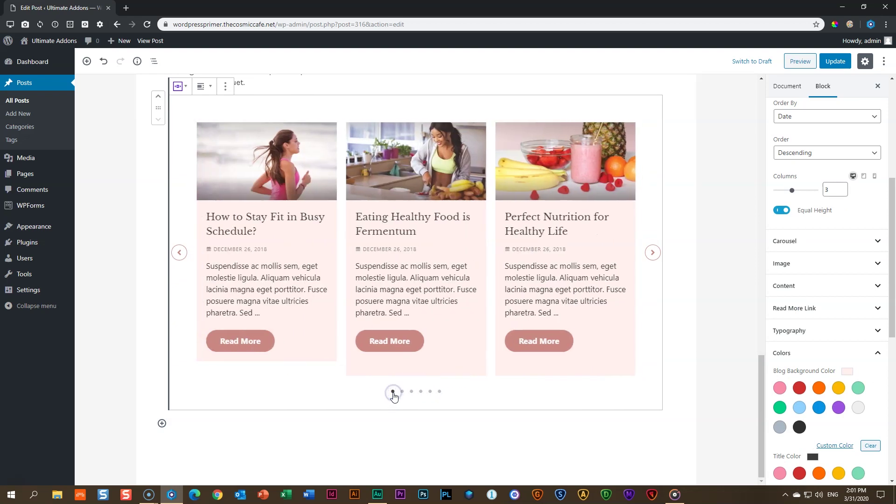
pyautogui.moveTo(894, 246); pyautogui.dragTo(893, 386)
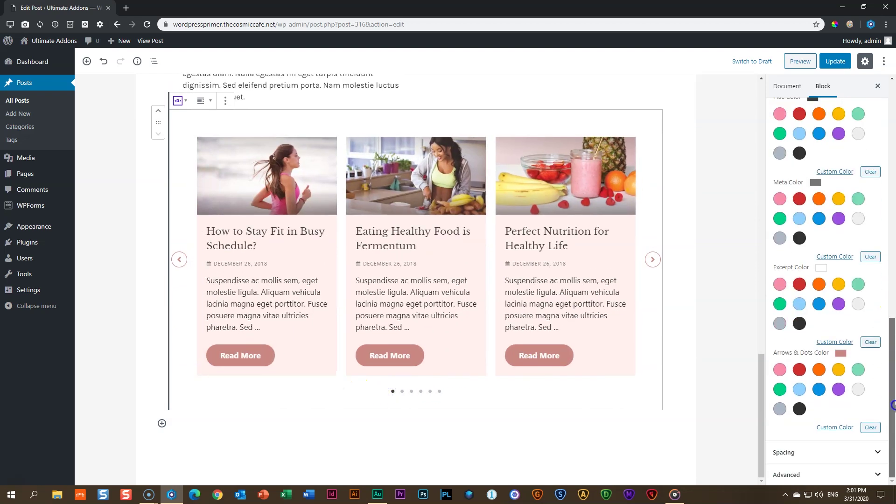
pyautogui.moveTo(892, 345); pyautogui.dragTo(893, 250)
pyautogui.click(827, 233)
pyautogui.scroll(4, 828, 196)
pyautogui.click(827, 172)
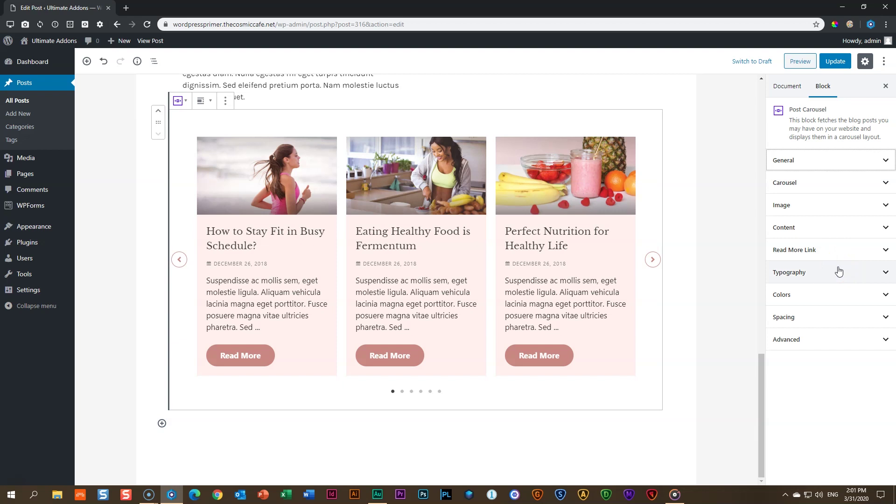
# In Spacing, set Row Gap to 15 and Gap Between Posts & Dots to 0
pyautogui.click(796, 319)
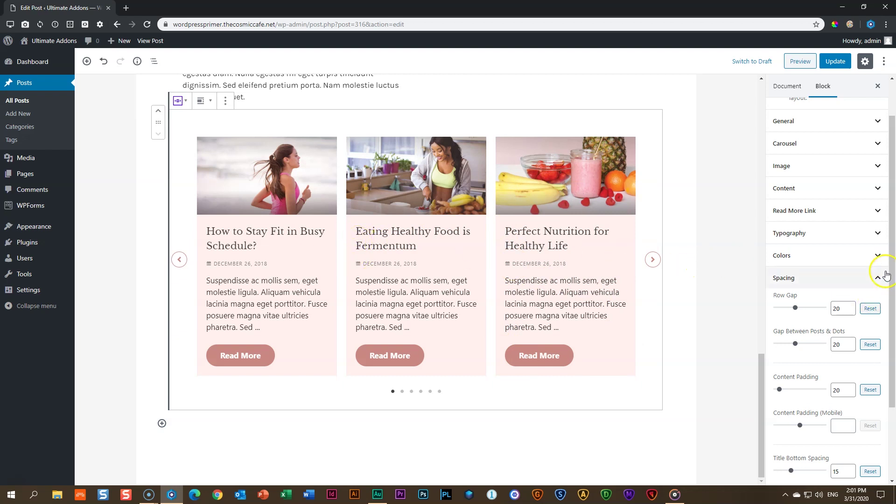
pyautogui.moveTo(892, 260); pyautogui.dragTo(893, 329)
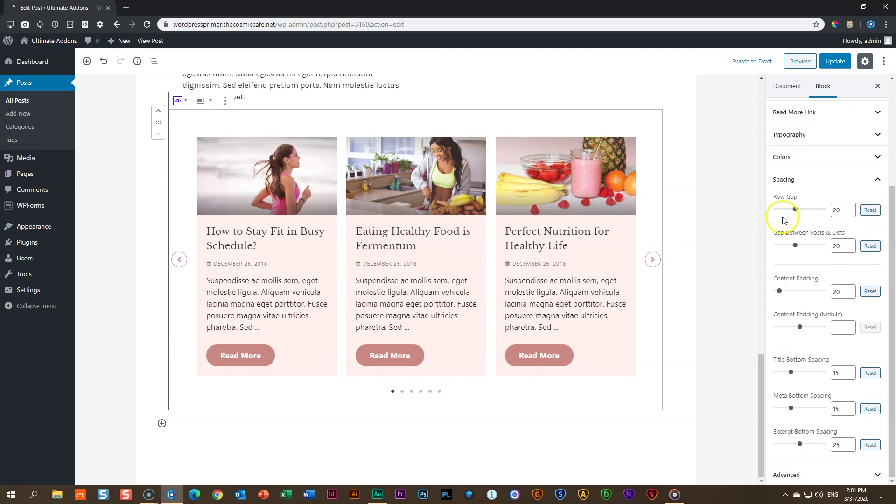
pyautogui.moveTo(795, 211); pyautogui.dragTo(813, 210)
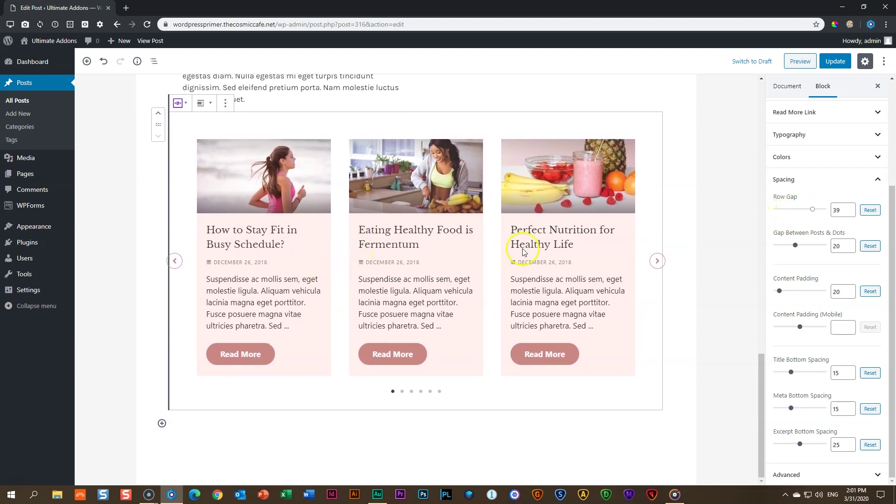
pyautogui.moveTo(813, 210); pyautogui.dragTo(756, 215)
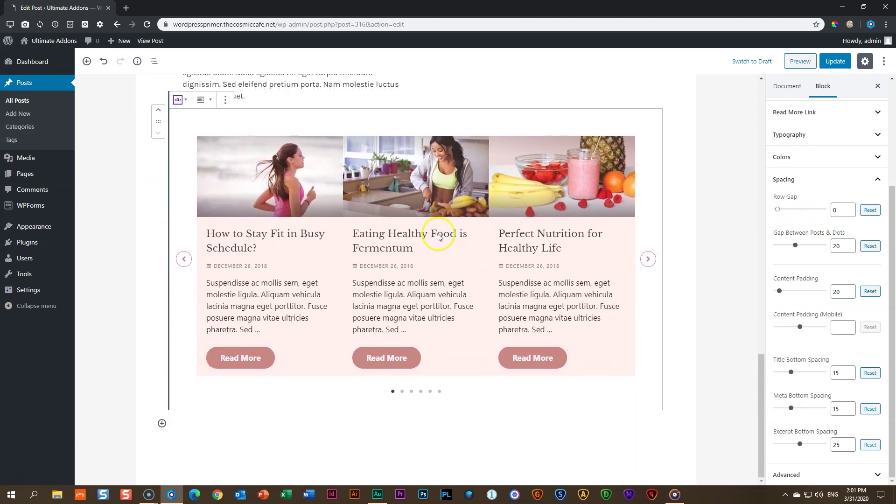
pyautogui.click(800, 210)
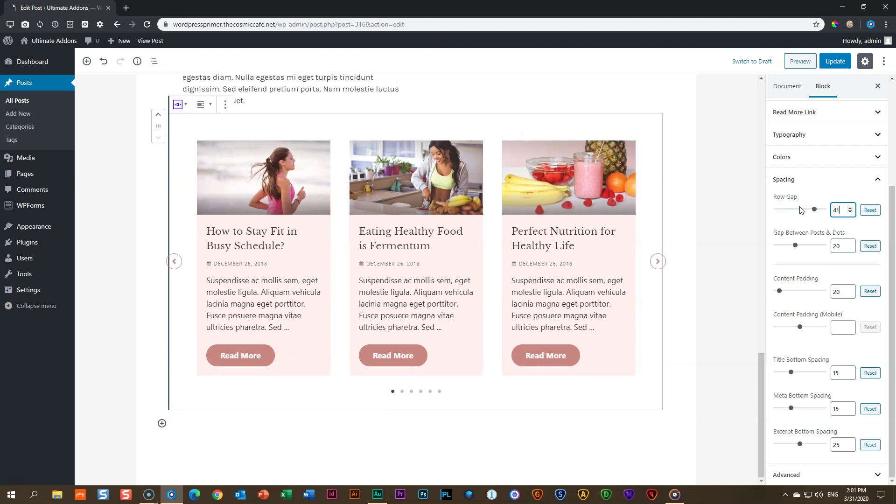
pyautogui.write('15')
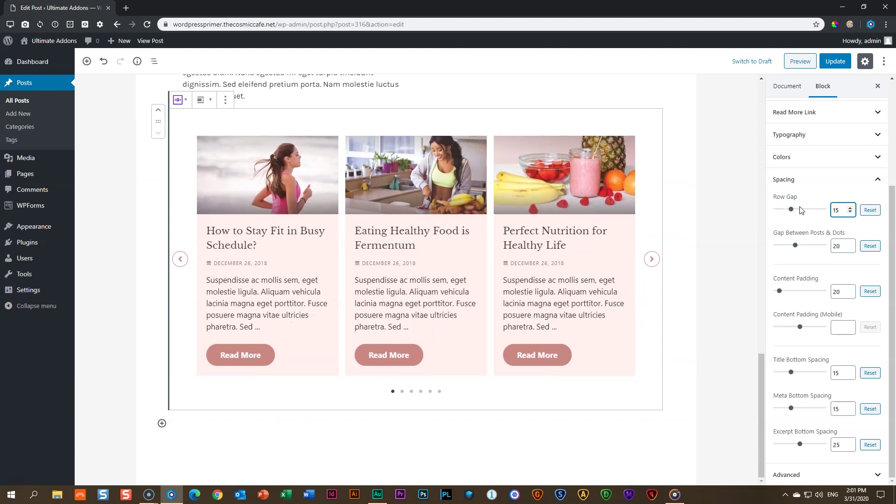
pyautogui.click(795, 248)
pyautogui.moveTo(795, 248); pyautogui.dragTo(807, 249)
# Update the post and view the carousel in the live preview
pyautogui.click(833, 63)
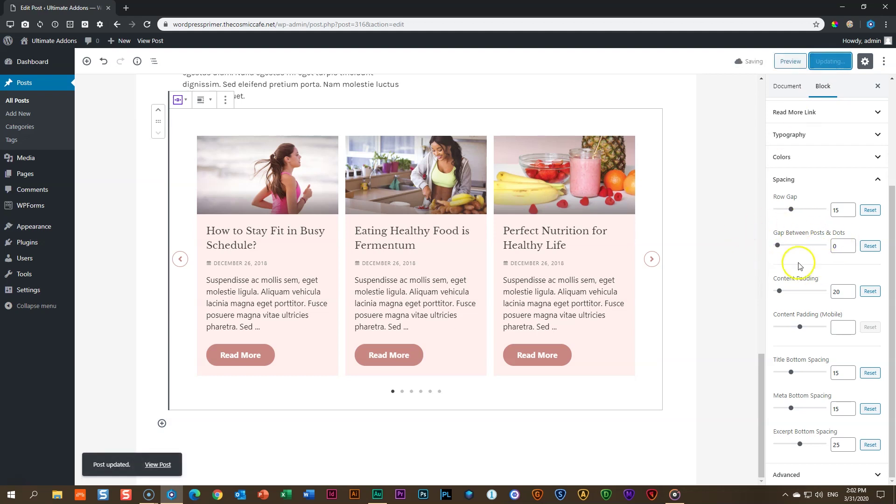
pyautogui.click(788, 62)
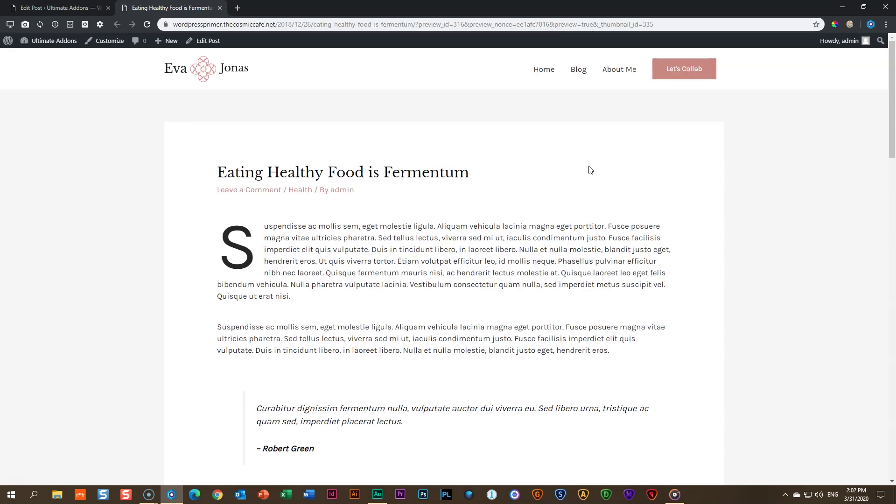
pyautogui.scroll(-20, 591, 169)
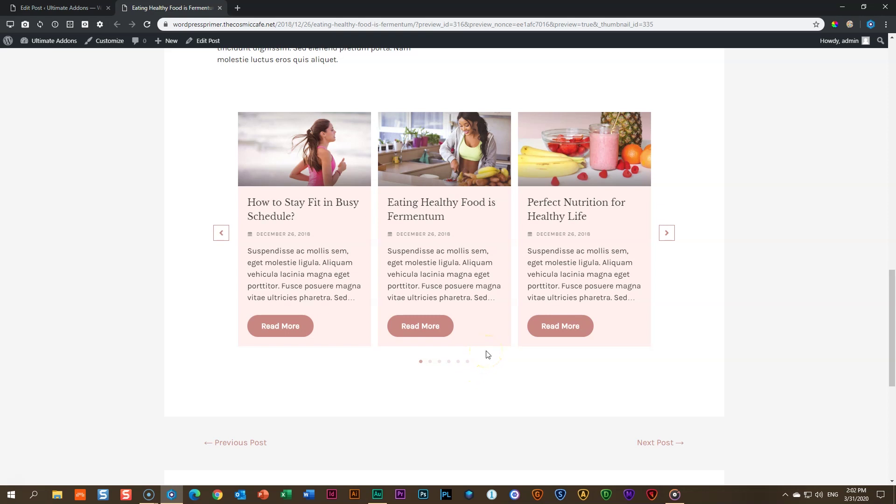
pyautogui.scroll(20, 438, 360)
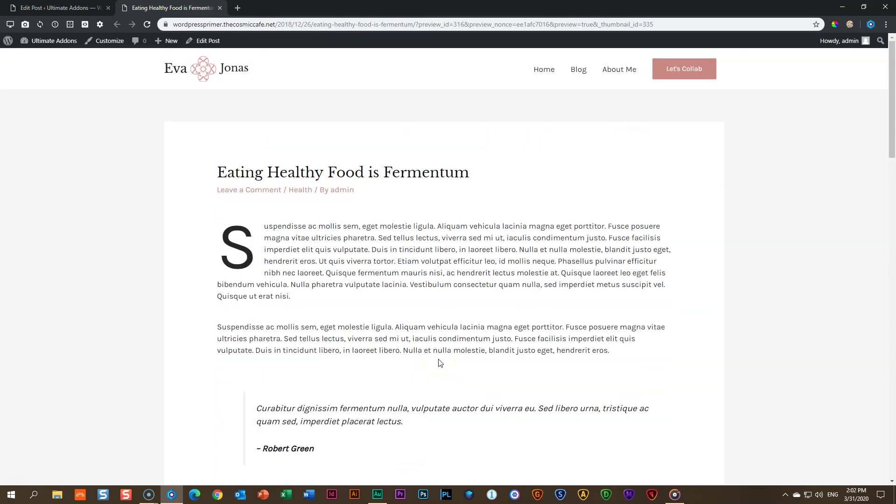
pyautogui.scroll(-15, 439, 363)
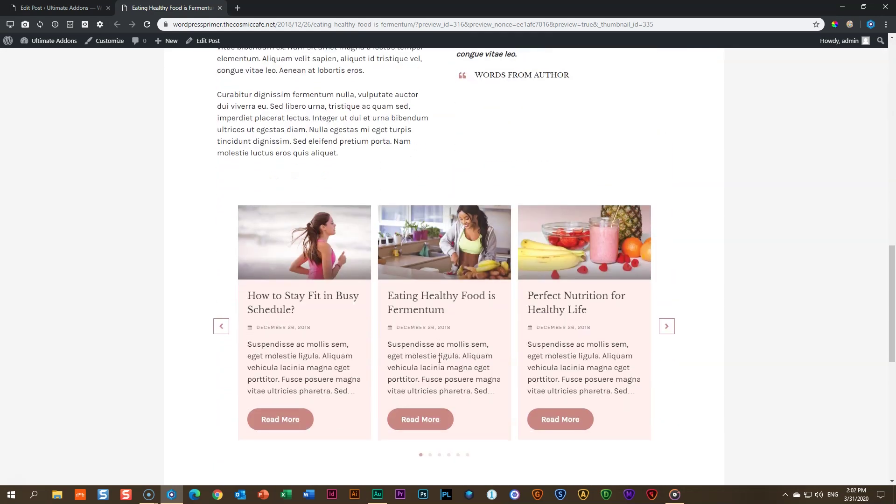
# Slide the preview carousel forward and back, then return to the editor
pyautogui.click(669, 328)
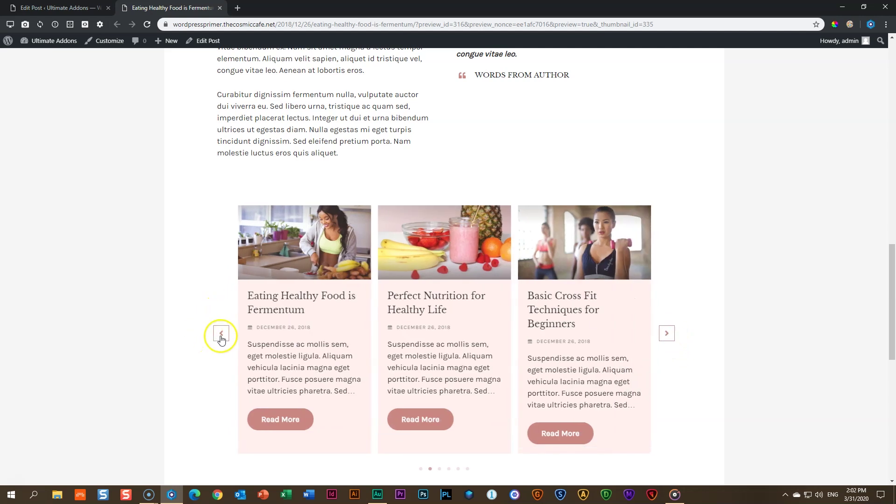
pyautogui.click(221, 333)
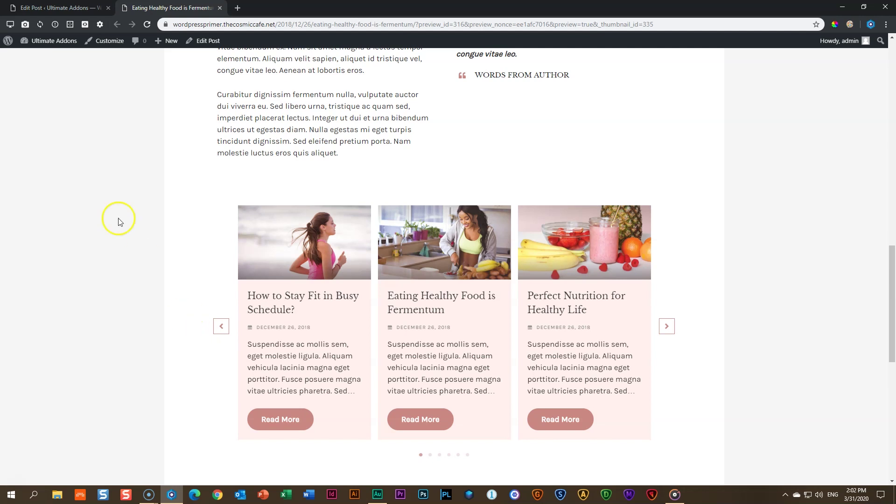
pyautogui.click(83, 8)
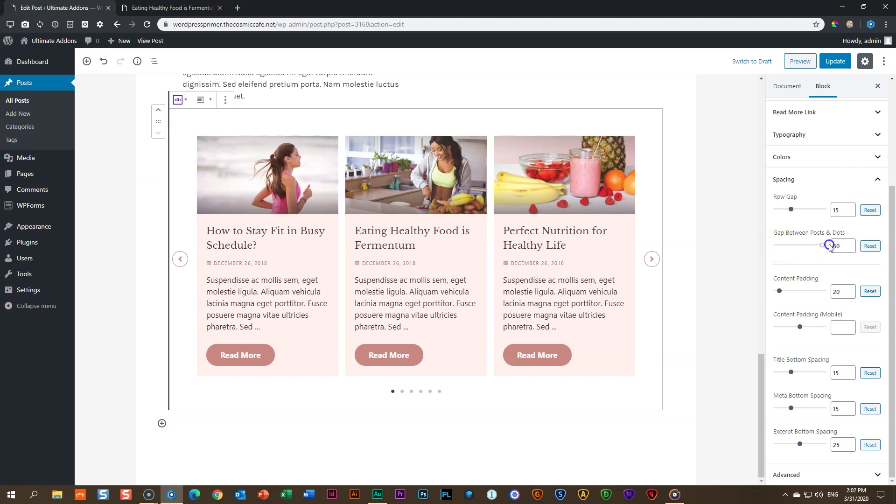
# Update the post with the 50 posts-to-dots gap and compare it in the preview
pyautogui.click(835, 62)
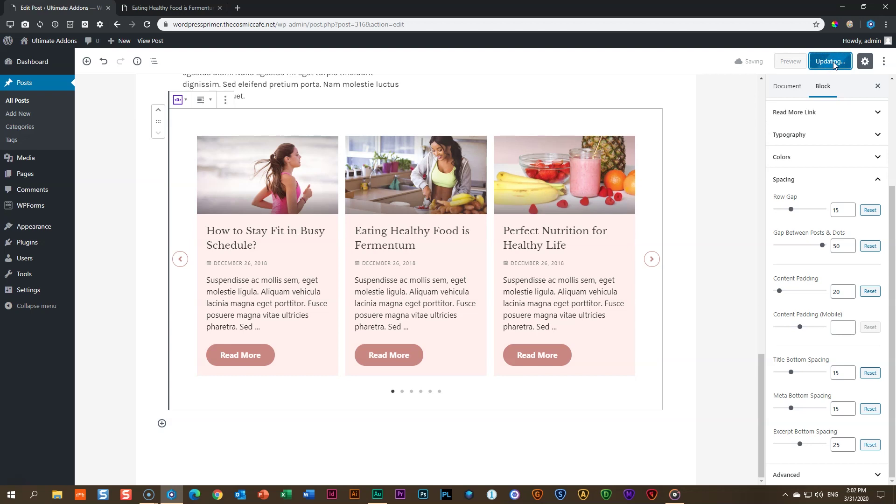
pyautogui.click(162, 8)
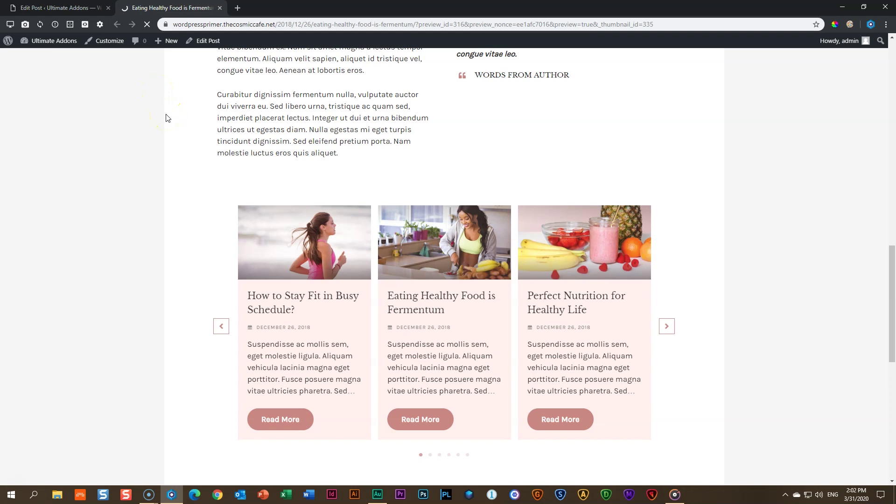
pyautogui.scroll(-15, 168, 122)
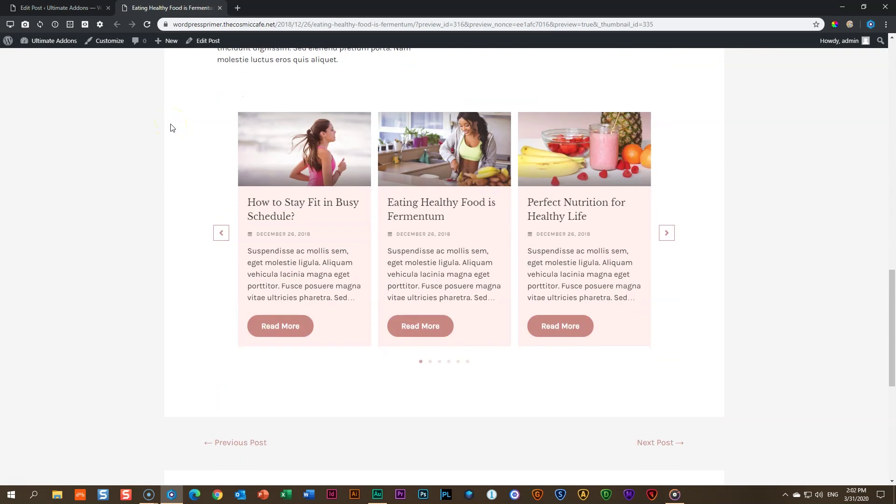
pyautogui.click(63, 8)
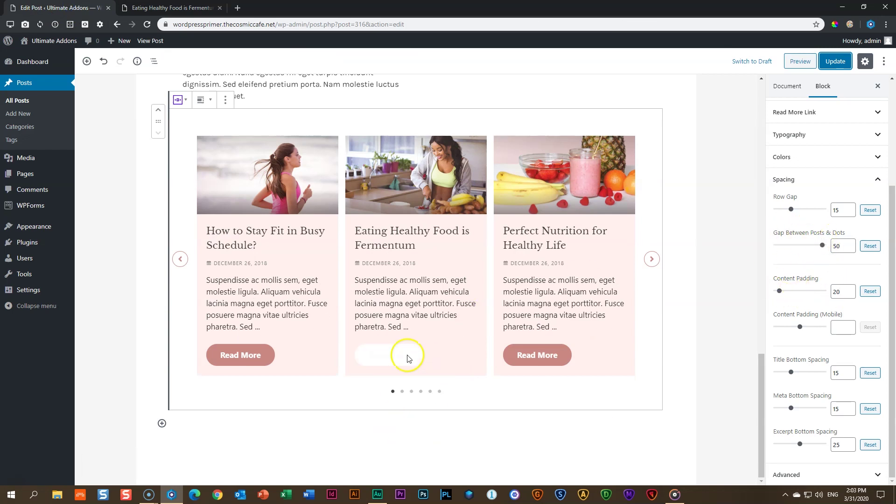
# Reset the posts-dots gap and set Content Padding and Title Bottom Spacing to 37
pyautogui.click(871, 246)
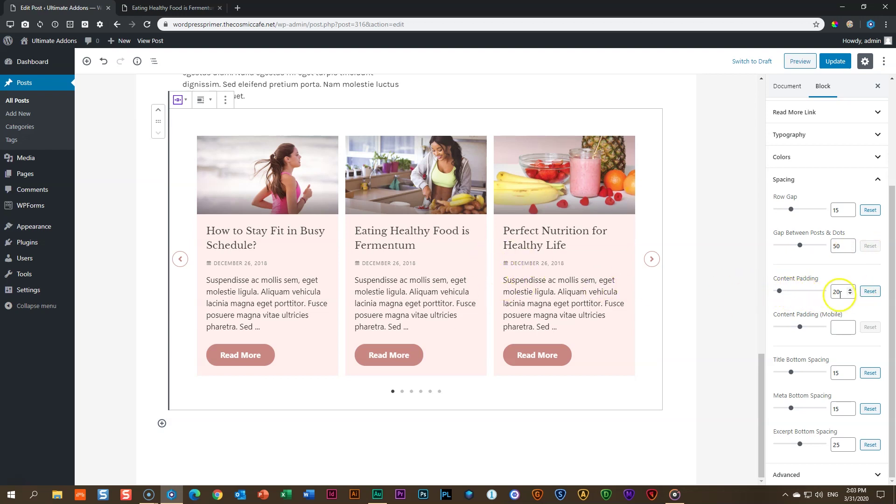
pyautogui.moveTo(780, 291); pyautogui.dragTo(782, 292)
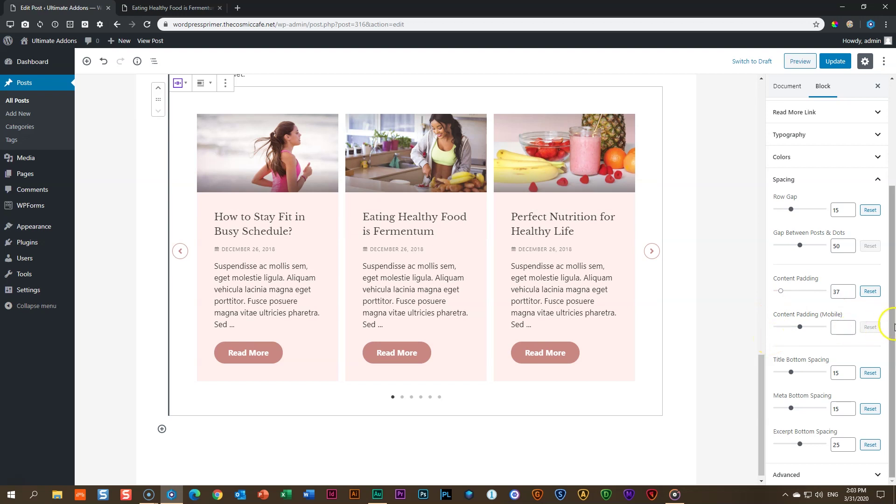
pyautogui.click(788, 373)
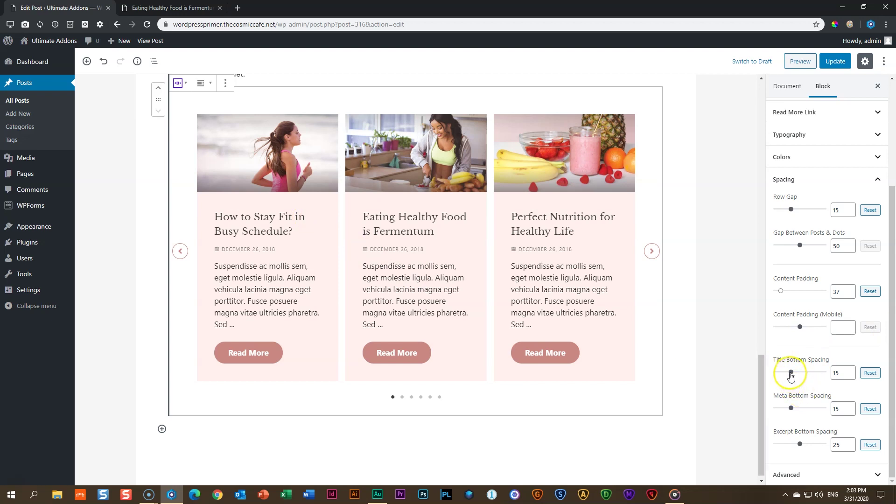
pyautogui.moveTo(791, 374); pyautogui.dragTo(812, 374)
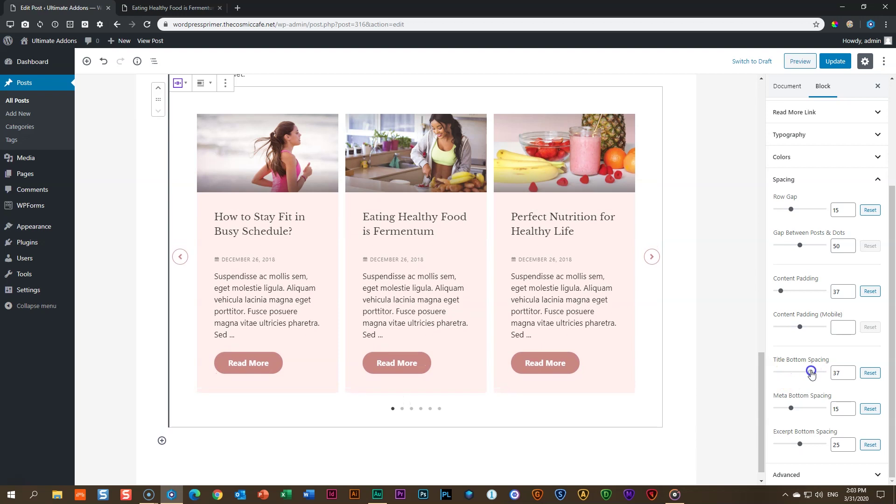
# Set Meta Bottom Spacing to 8 and Excerpt Bottom Spacing to 24
pyautogui.click(792, 408)
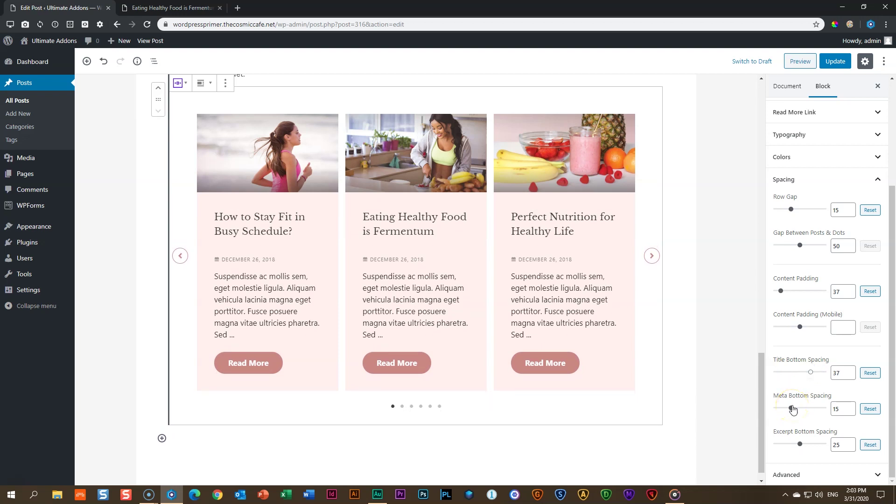
pyautogui.moveTo(792, 408); pyautogui.dragTo(785, 408)
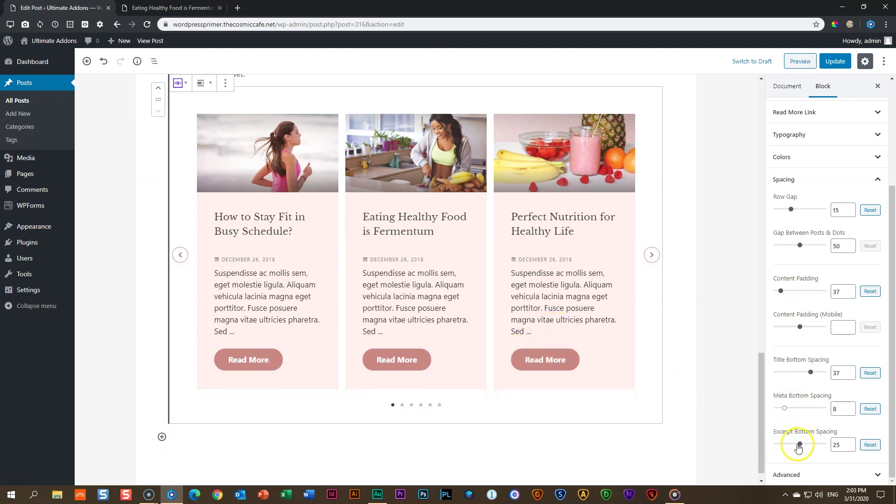
pyautogui.moveTo(800, 444)
pyautogui.mouseDown()
pyautogui.moveTo(818, 445)
pyautogui.moveTo(799, 445)
pyautogui.mouseUp()
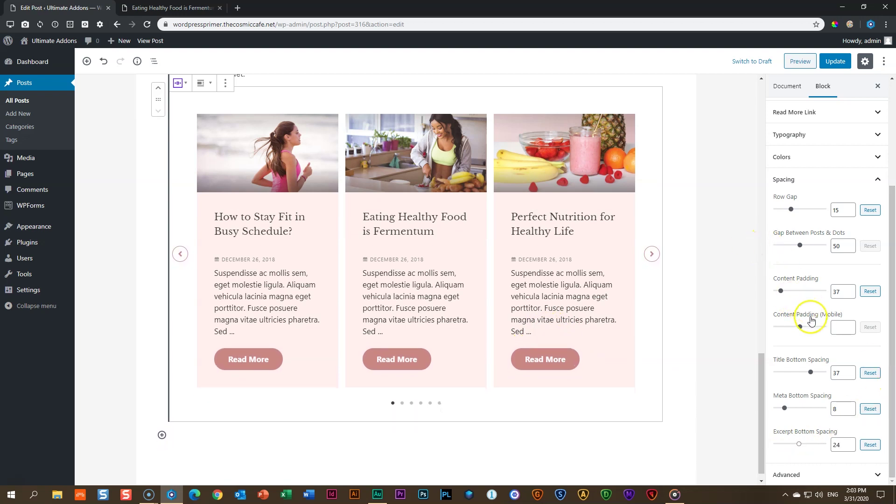
pyautogui.scroll(3, 806, 345)
pyautogui.click(803, 319)
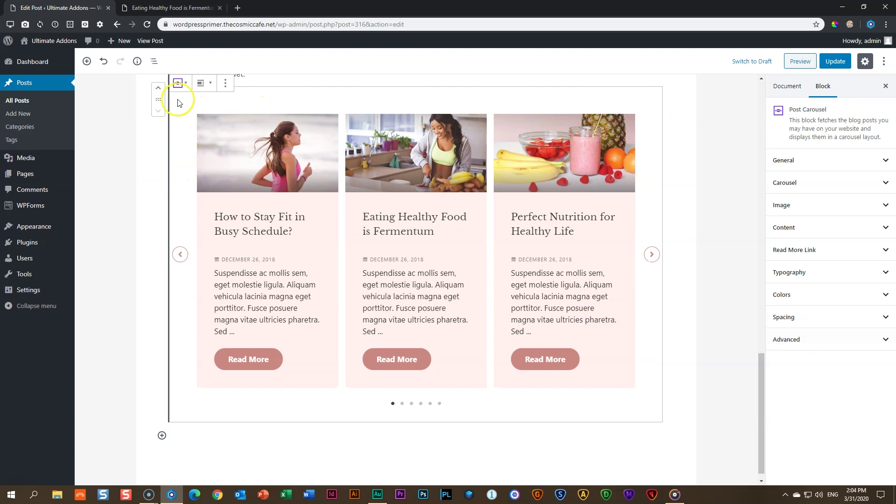
pyautogui.scroll(3, 248, 142)
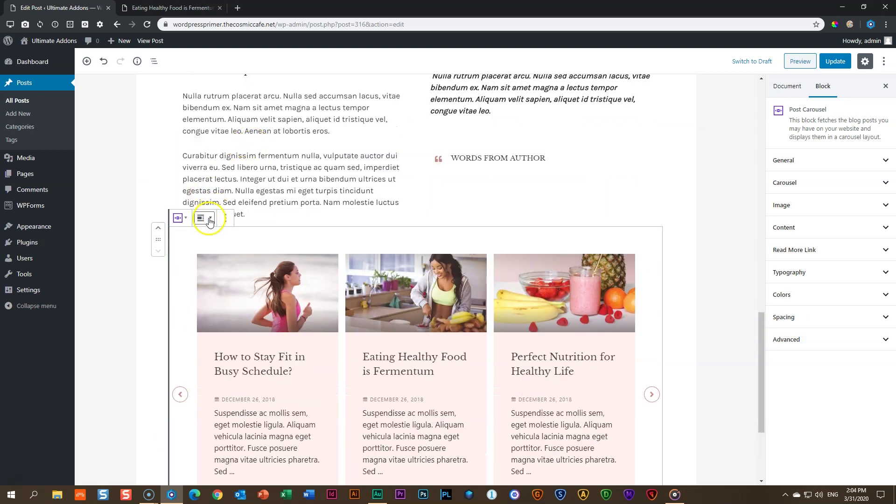
pyautogui.scroll(-1, 210, 219)
pyautogui.click(207, 176)
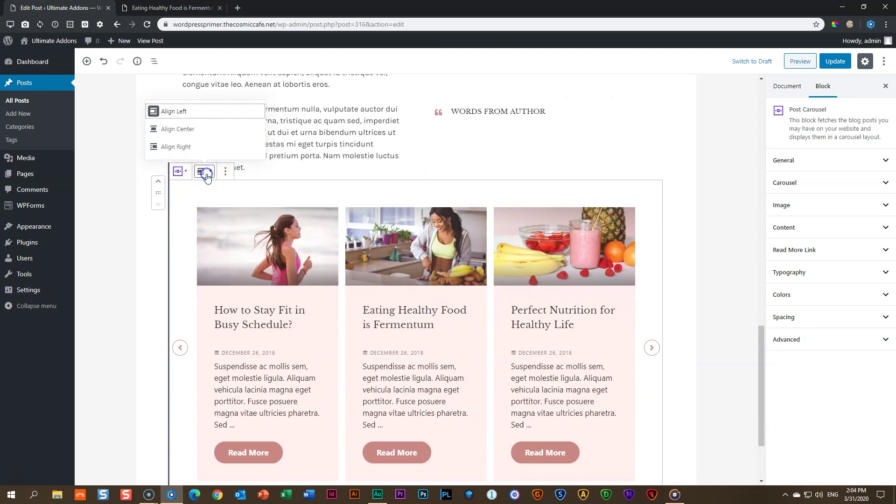
pyautogui.click(204, 138)
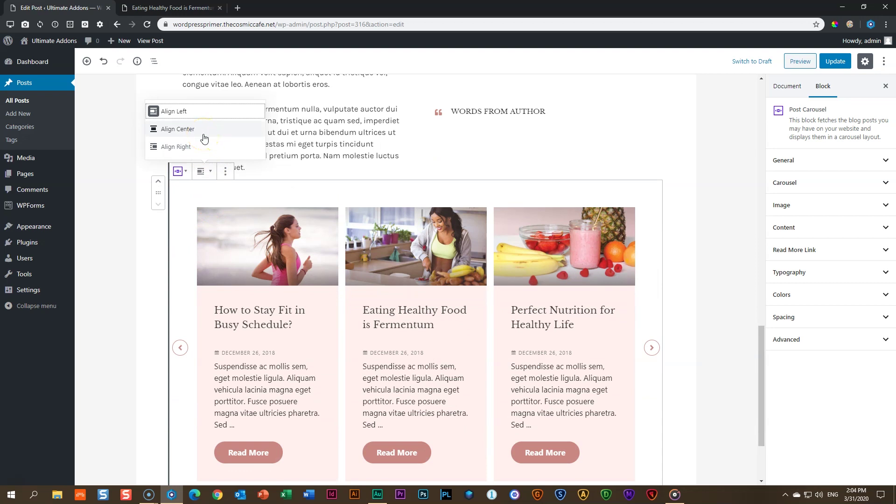
pyautogui.click(204, 137)
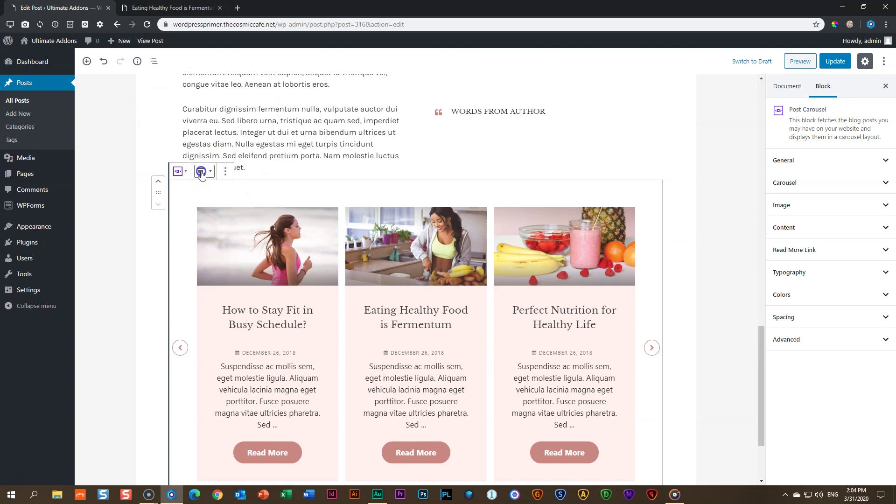
pyautogui.click(202, 172)
pyautogui.click(180, 146)
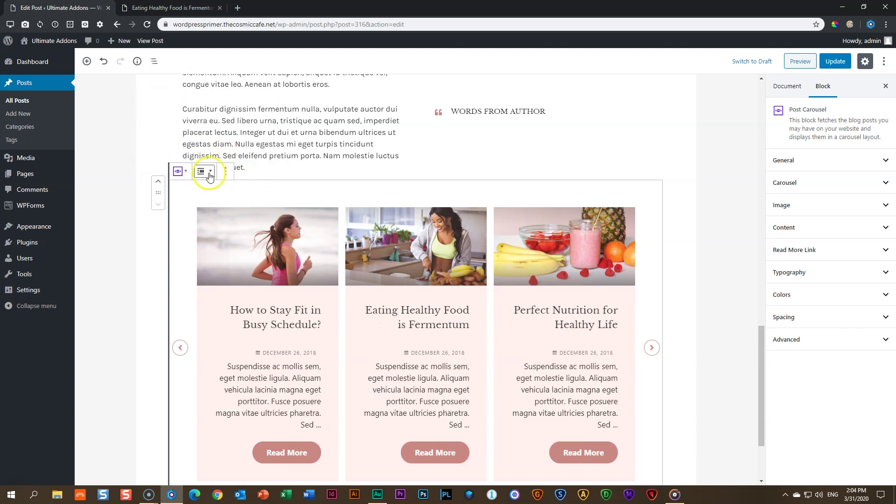
pyautogui.click(209, 171)
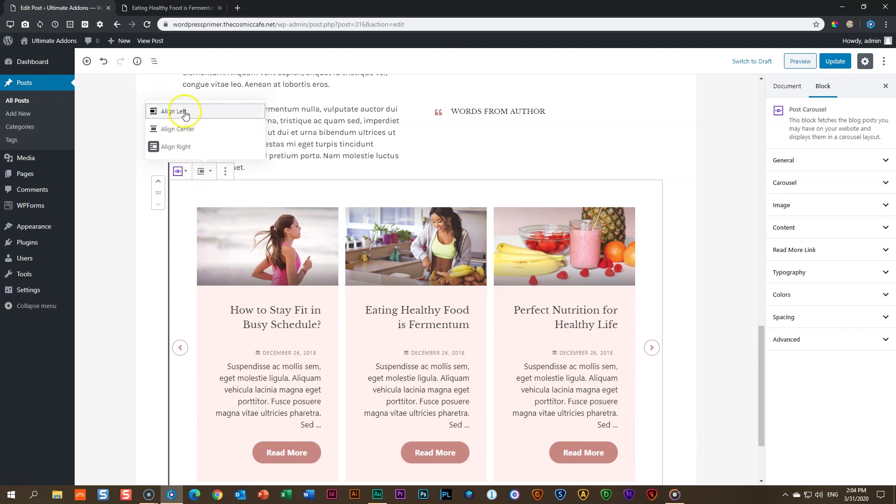
pyautogui.click(184, 112)
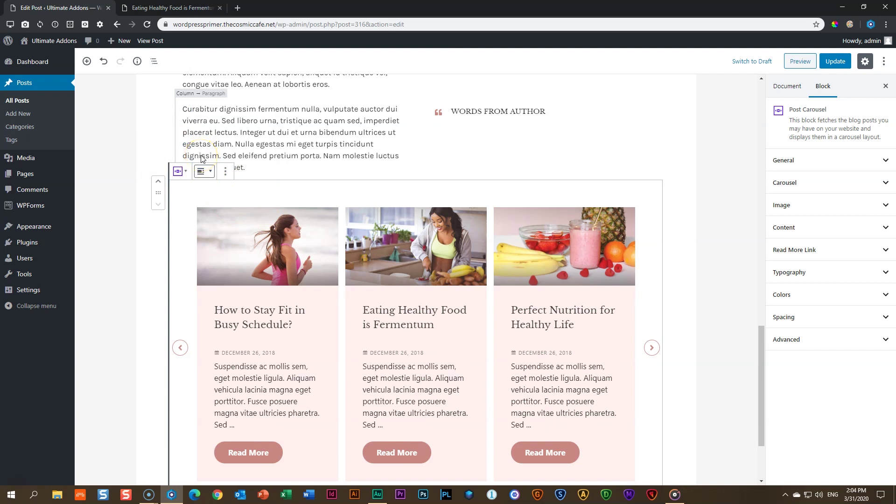
pyautogui.scroll(-1, 206, 175)
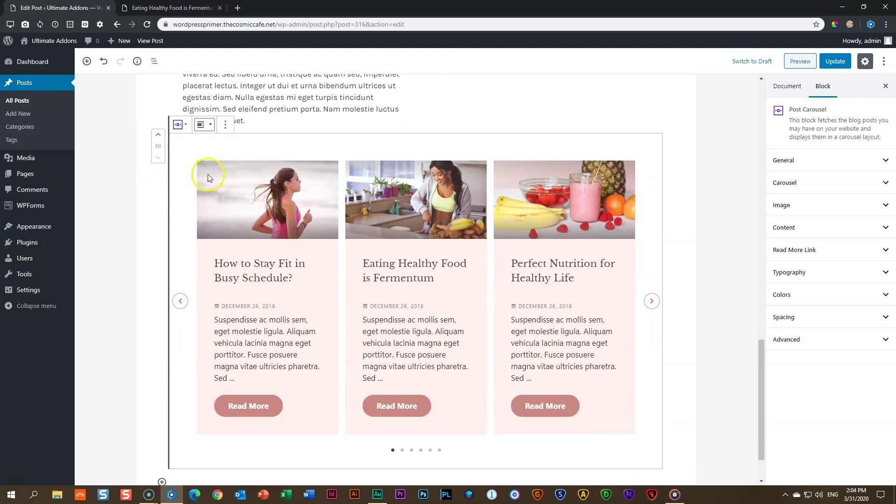
pyautogui.click(209, 125)
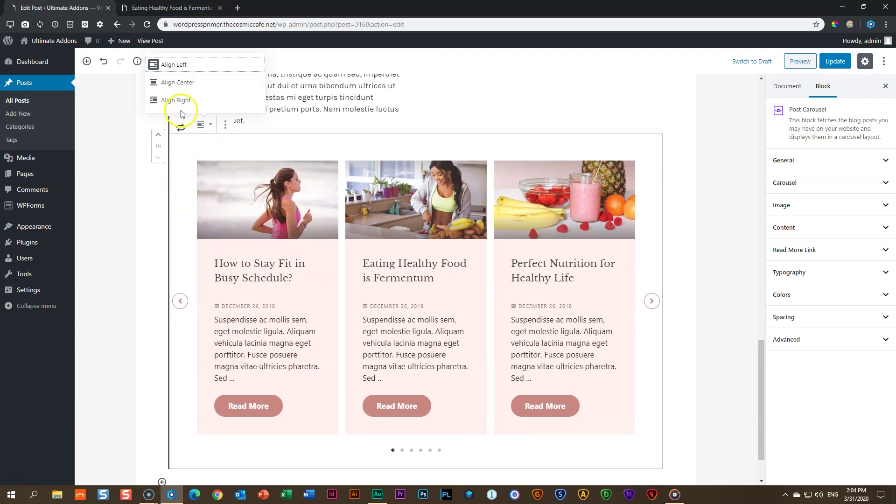
pyautogui.click(185, 86)
pyautogui.click(205, 125)
pyautogui.click(186, 102)
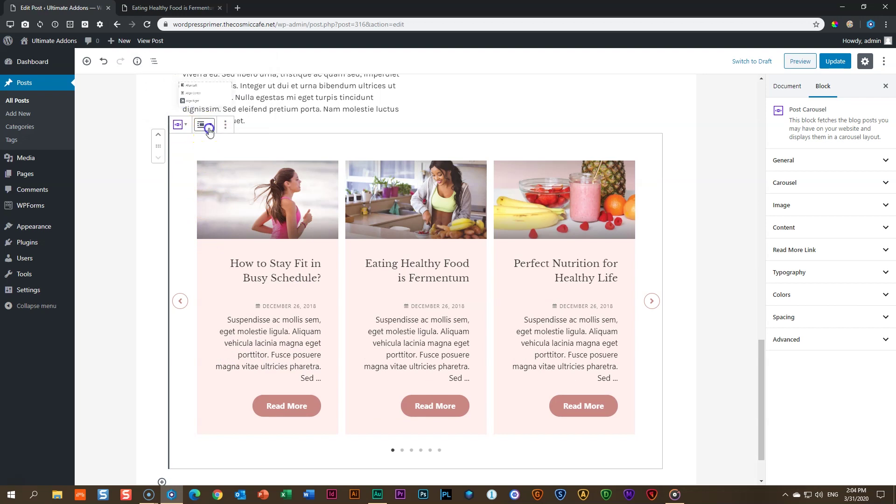
pyautogui.click(205, 125)
pyautogui.click(186, 69)
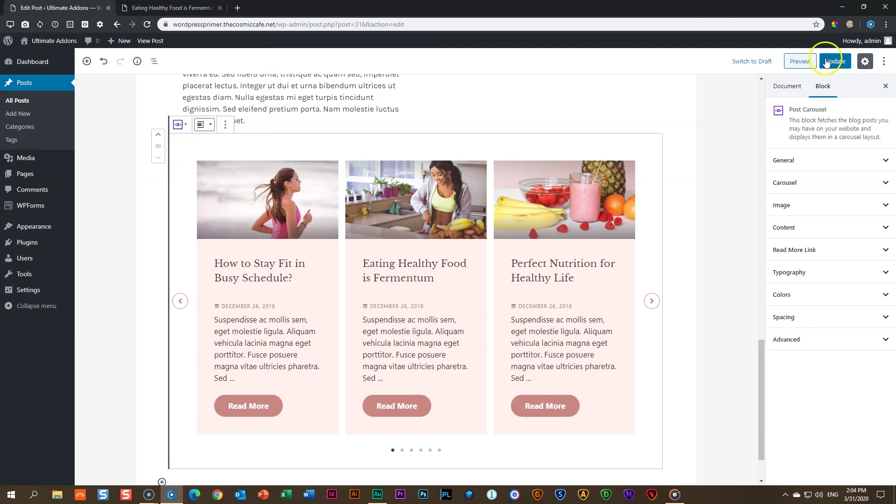
# Update the post and scroll the preview down to the pink carousel
pyautogui.click(830, 62)
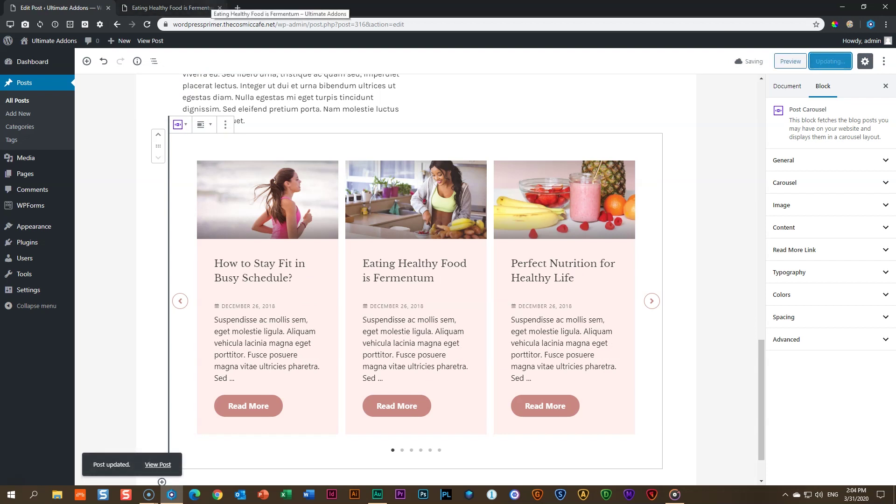
pyautogui.click(173, 8)
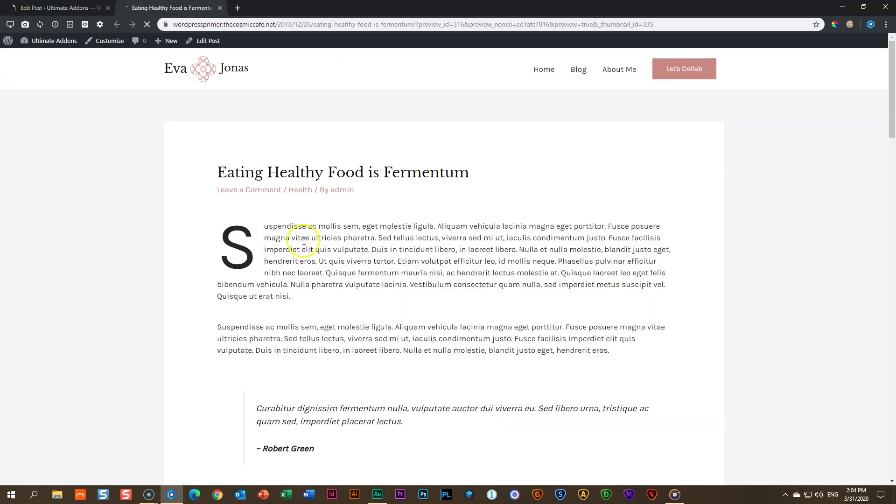
pyautogui.scroll(-20, 303, 241)
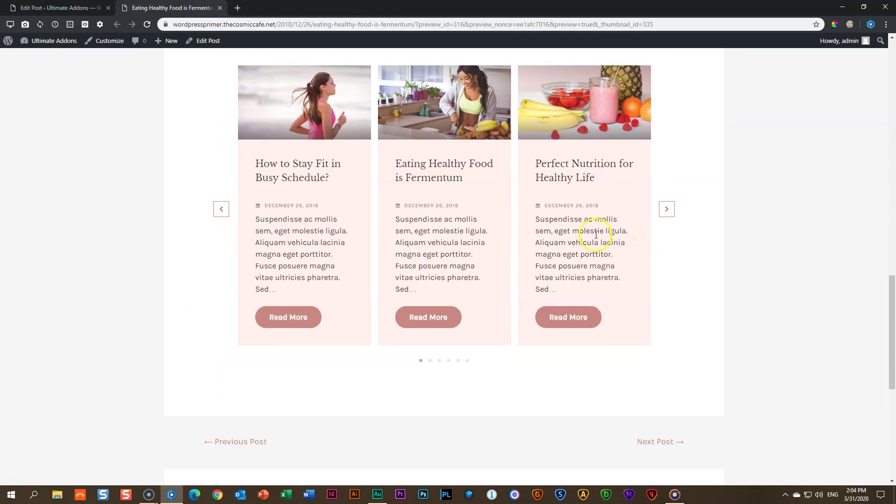
# Enable Blisk's Developer Mode and preview the post on the Apple iPad from Favorites
pyautogui.scroll(1, 465, 323)
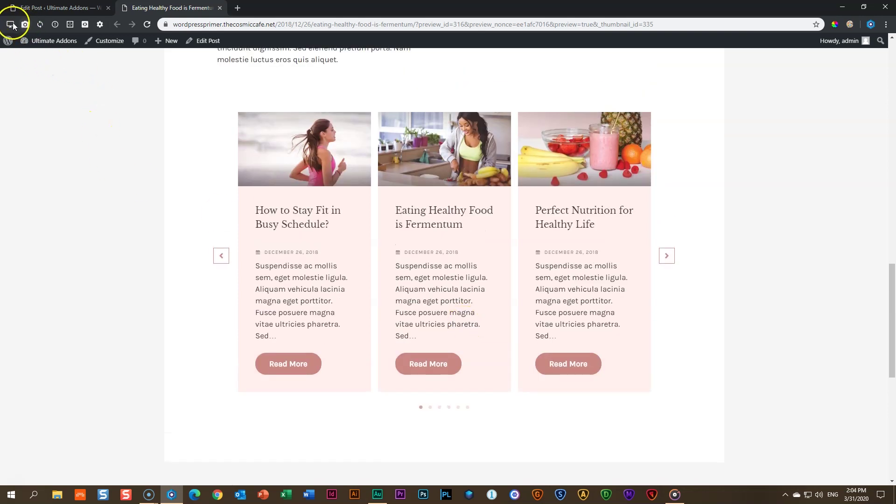
pyautogui.click(9, 25)
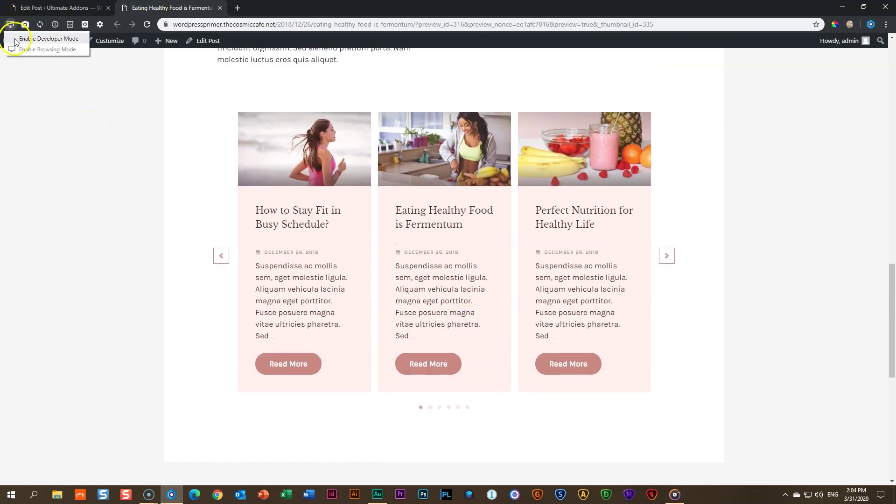
pyautogui.click(16, 39)
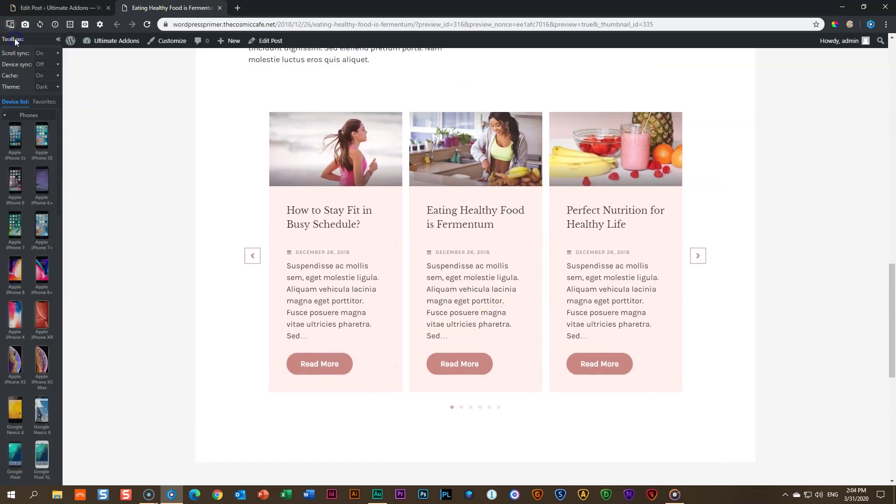
pyautogui.click(47, 102)
pyautogui.click(15, 238)
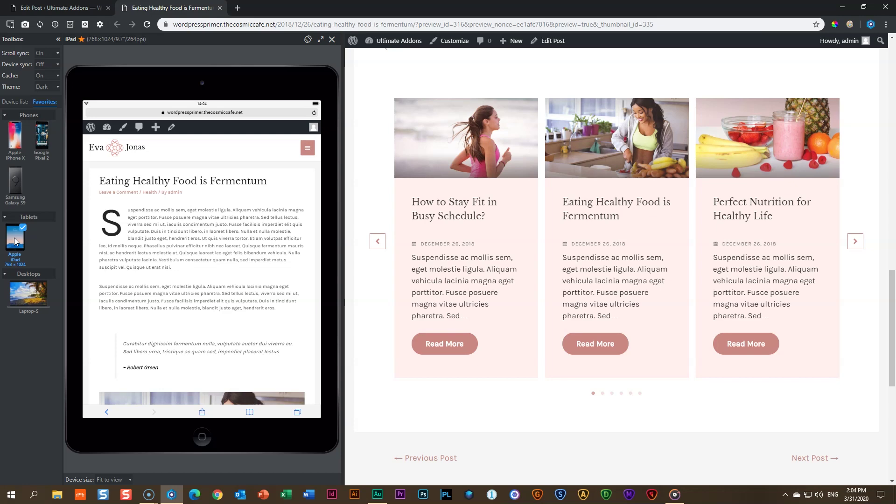
# On the iPad view, advance the pink carousel to its last slide, then jump back using the dots
pyautogui.scroll(-10, 192, 234)
pyautogui.scroll(-4, 192, 231)
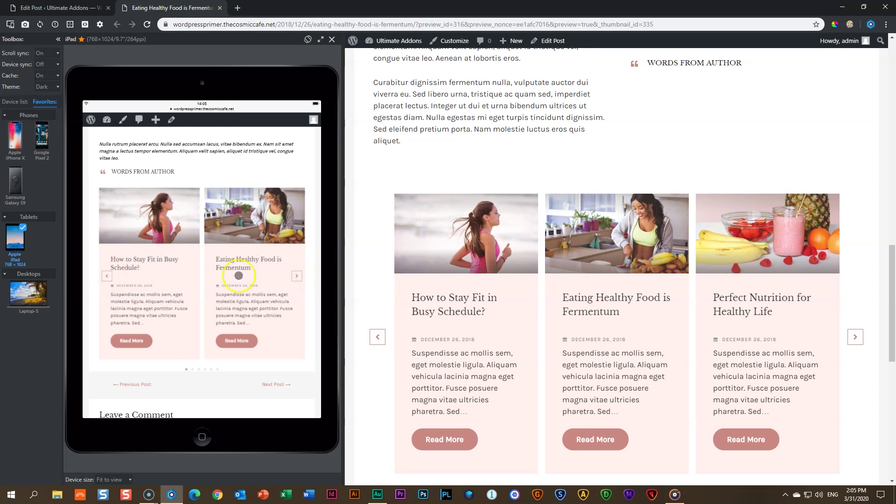
pyautogui.click(297, 276)
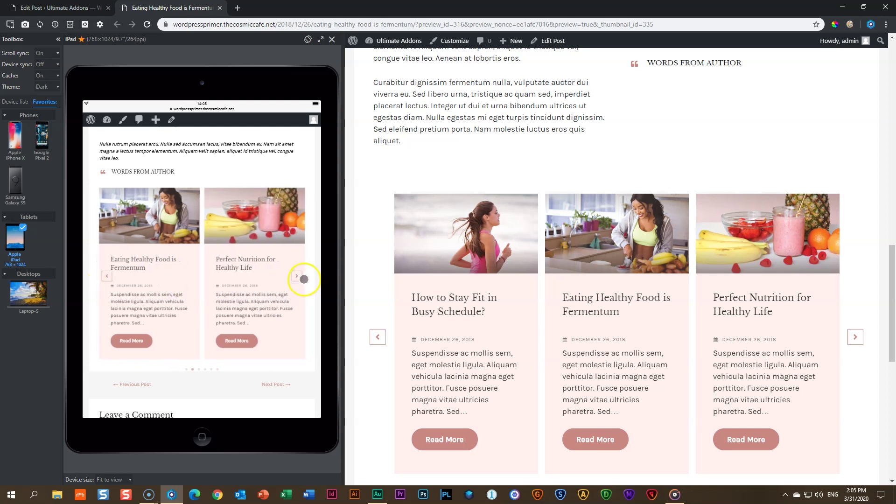
pyautogui.click(299, 277)
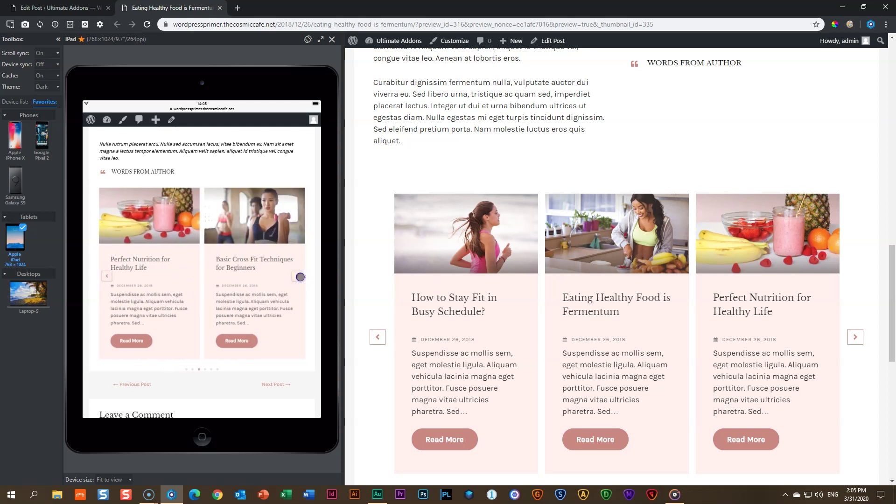
pyautogui.click(301, 277)
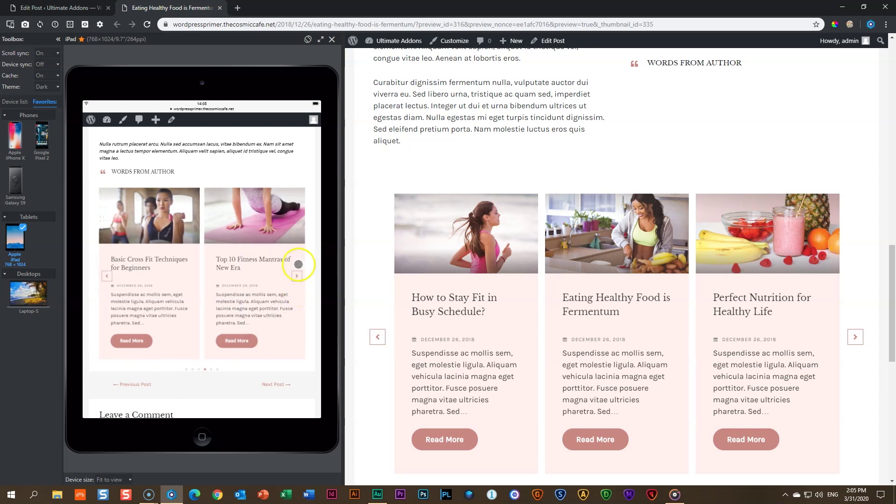
pyautogui.click(297, 277)
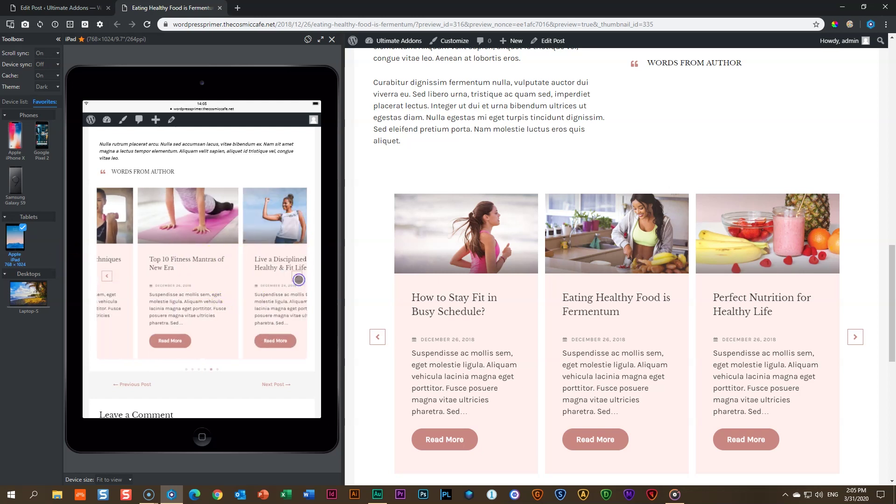
pyautogui.click(299, 279)
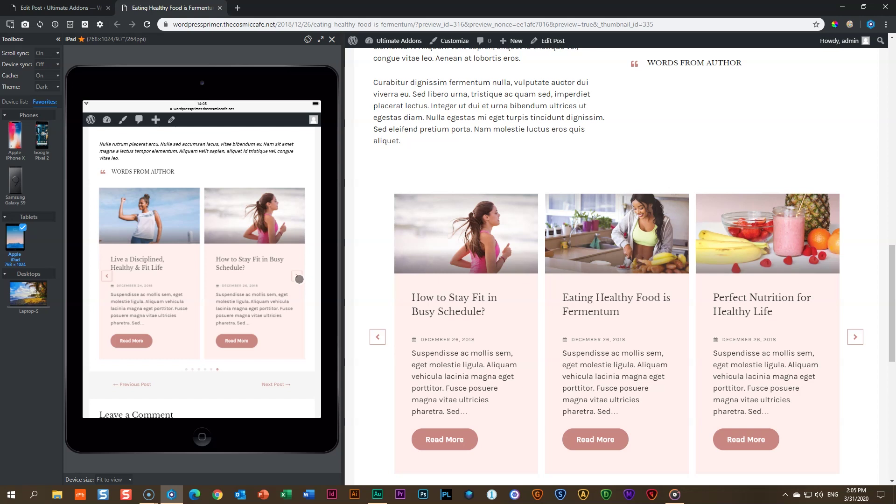
pyautogui.click(205, 369)
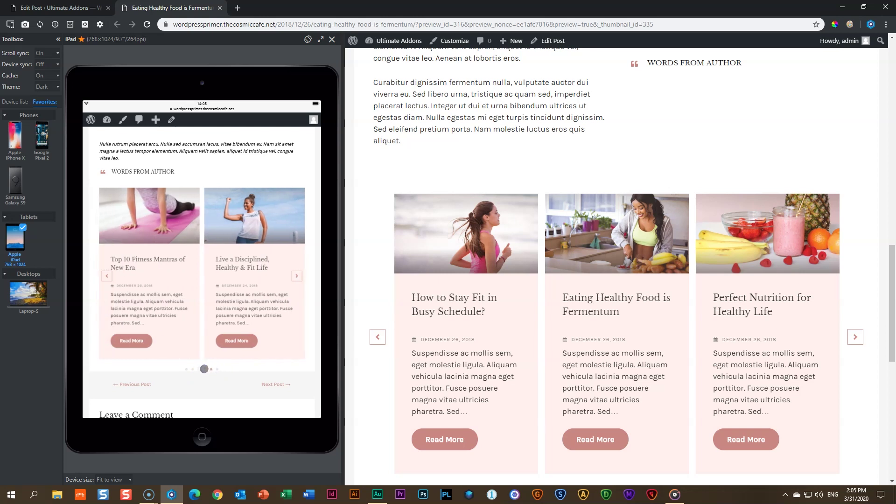
pyautogui.click(193, 370)
pyautogui.click(199, 371)
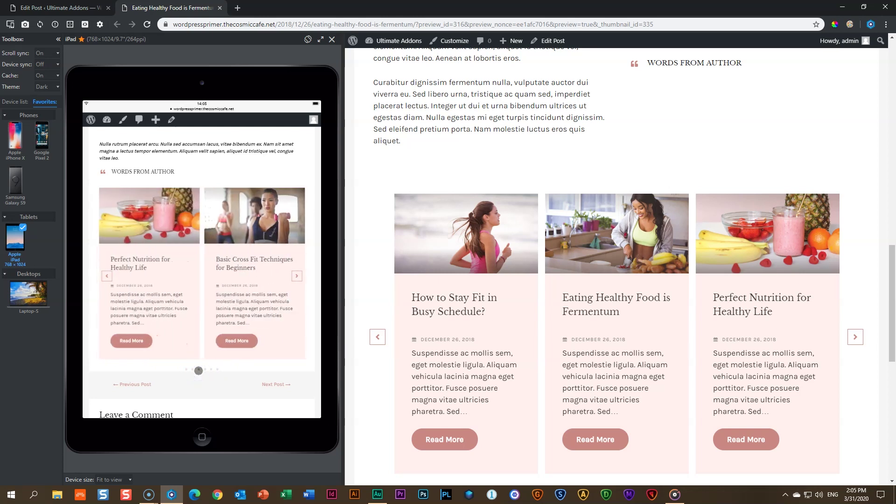
# Preview on the Samsung Galaxy S9 and use the carousel dots to reach the Basic Cross Fit Techniques slide
pyautogui.click(16, 187)
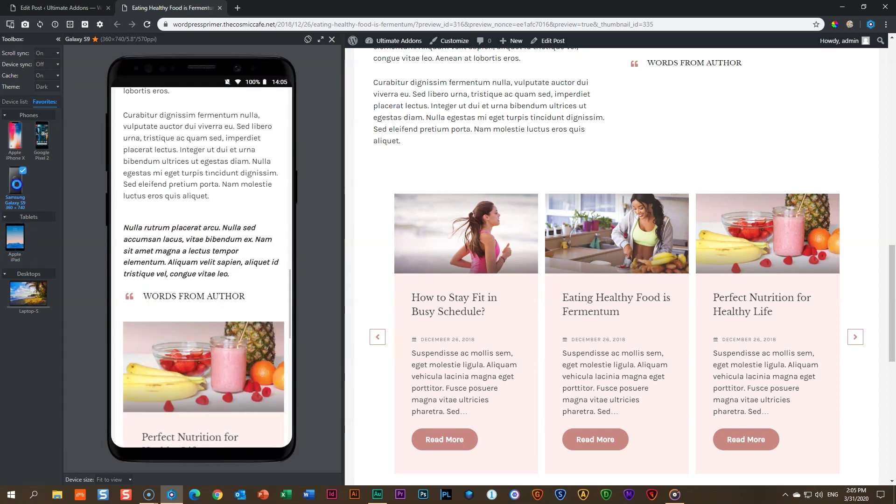
pyautogui.scroll(-2, 173, 195)
pyautogui.scroll(-5, 172, 196)
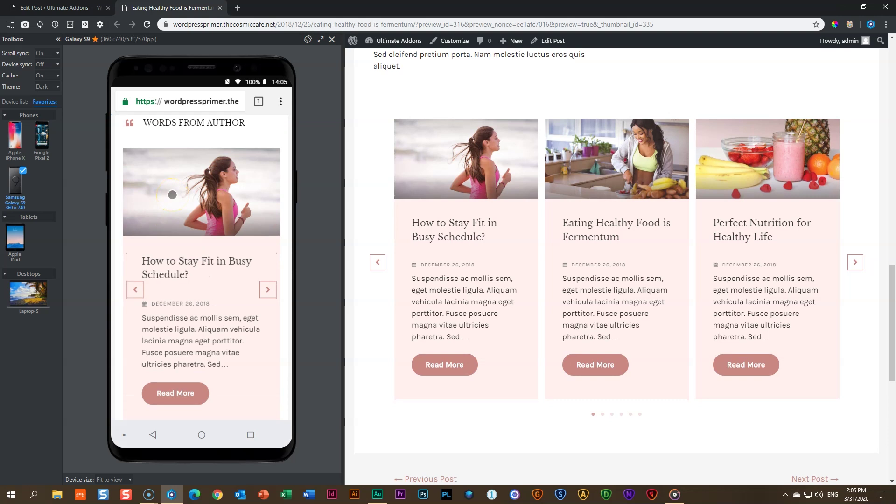
pyautogui.scroll(-3, 177, 192)
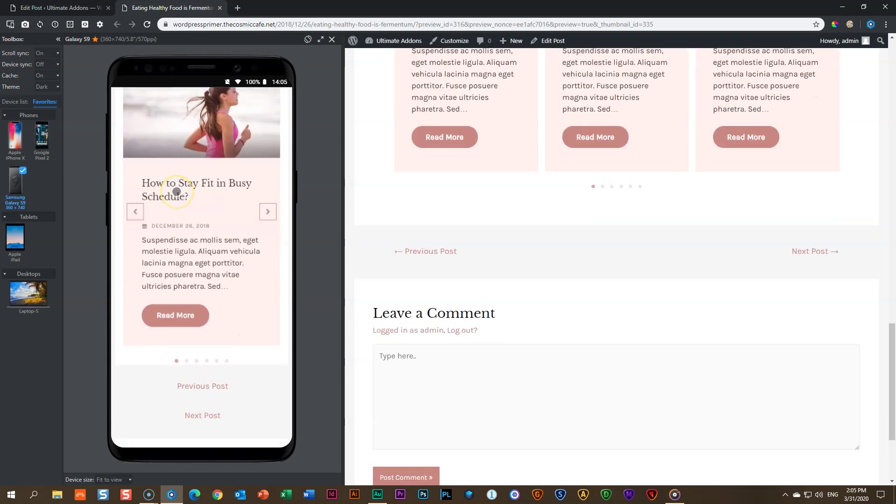
pyautogui.scroll(-3, 176, 191)
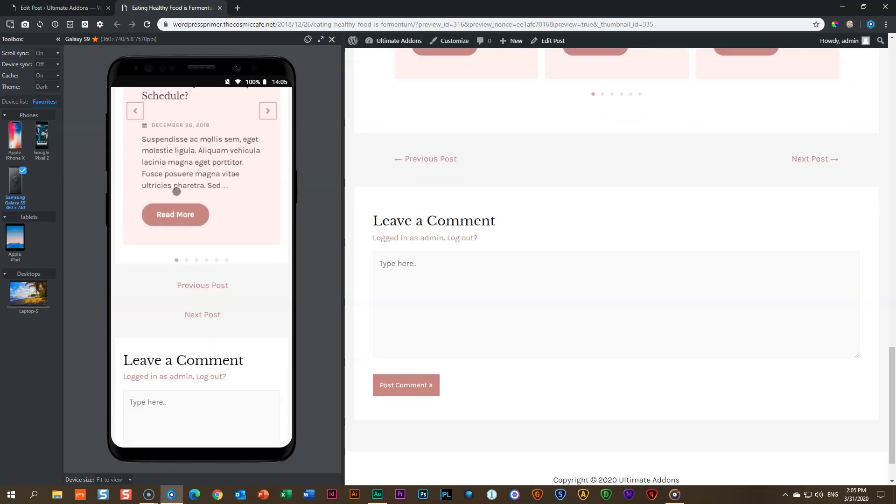
pyautogui.click(206, 261)
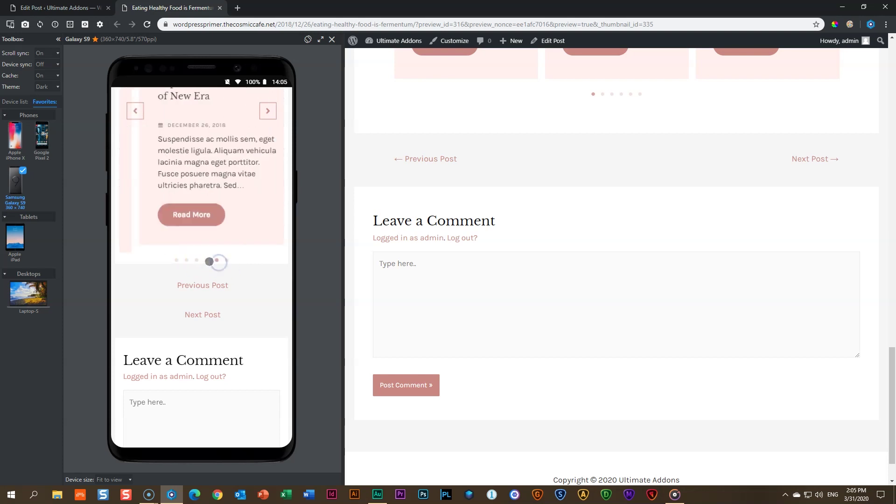
pyautogui.click(208, 261)
pyautogui.scroll(1, 212, 292)
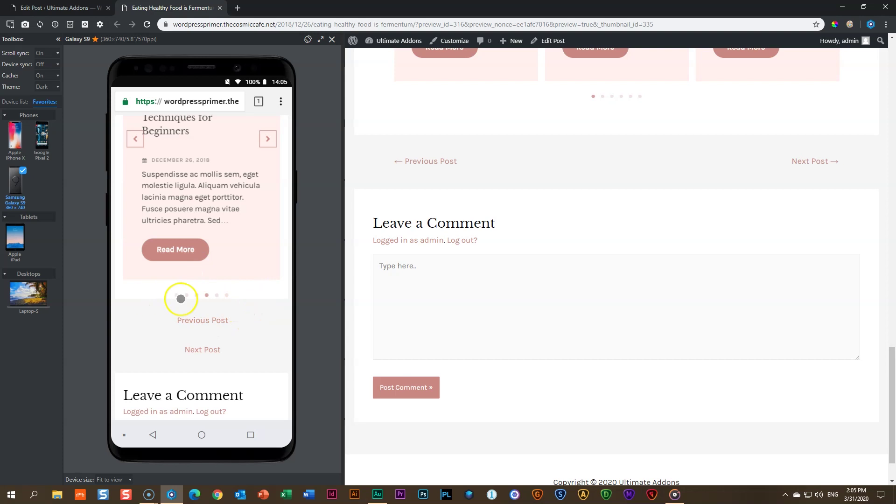
pyautogui.scroll(3, 243, 239)
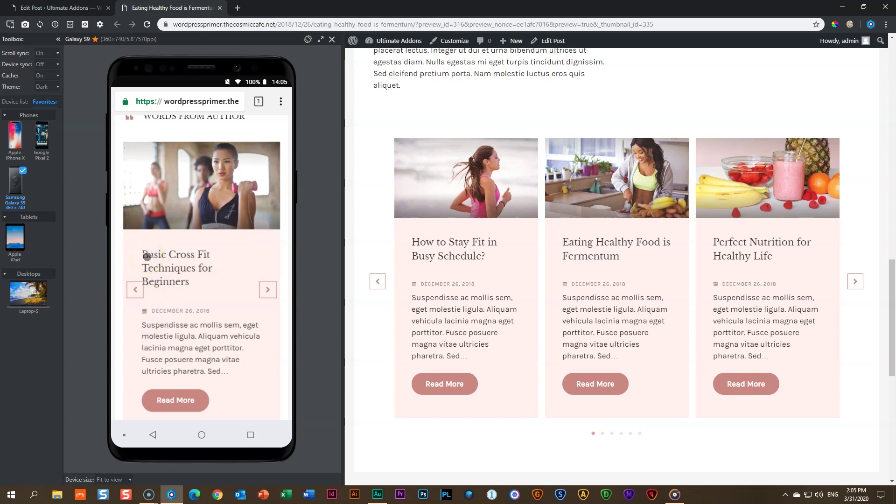
# Back in the editor, enter 50 for the carousel's Content Padding (Mobile) under Spacing, then Update
pyautogui.click(84, 8)
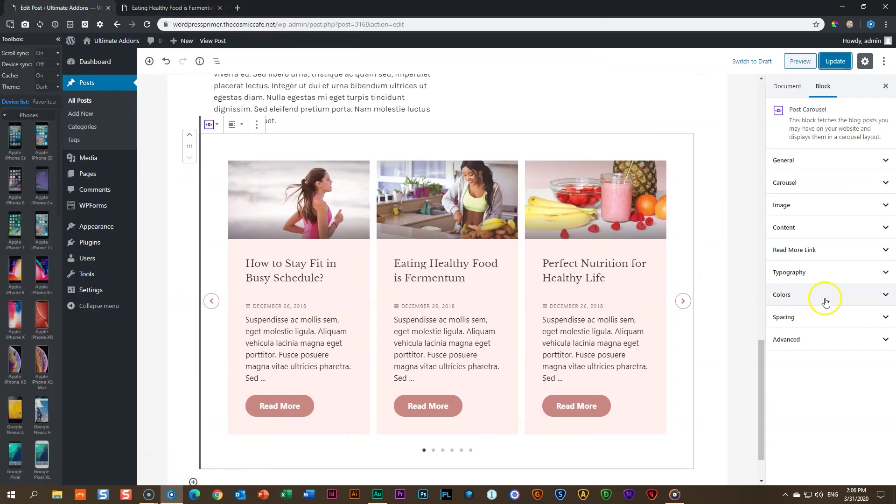
pyautogui.click(816, 320)
pyautogui.scroll(-3, 880, 280)
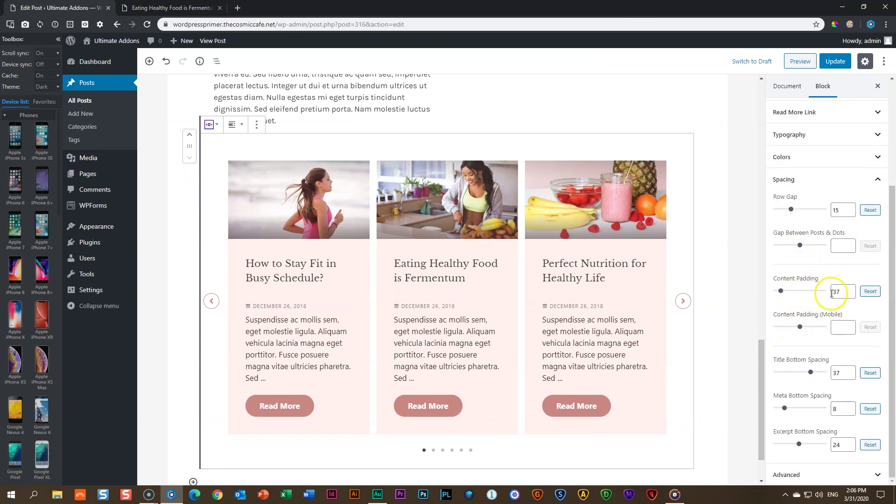
pyautogui.moveTo(800, 328); pyautogui.dragTo(798, 327)
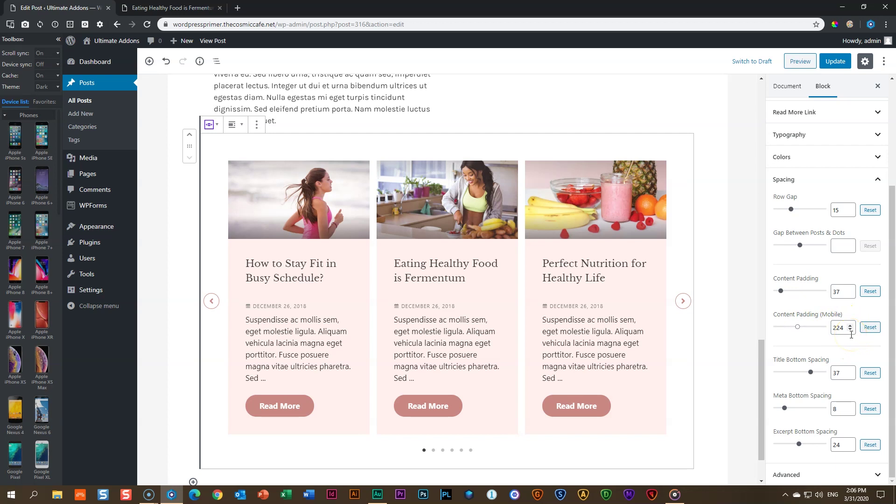
pyautogui.moveTo(798, 327); pyautogui.dragTo(785, 330)
pyautogui.doubleClick(841, 328)
pyautogui.write('50')
pyautogui.press('BackSpace')
pyautogui.press('BackSpace')
pyautogui.write('50')
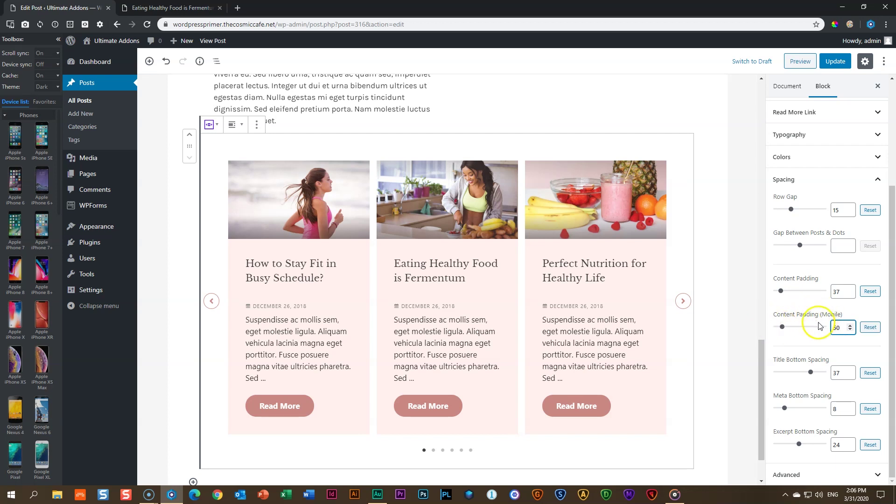
pyautogui.click(835, 61)
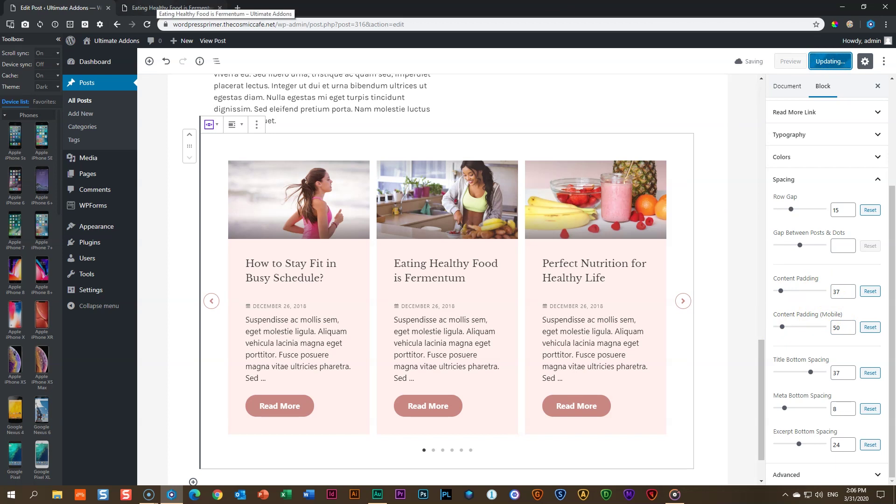
pyautogui.click(171, 8)
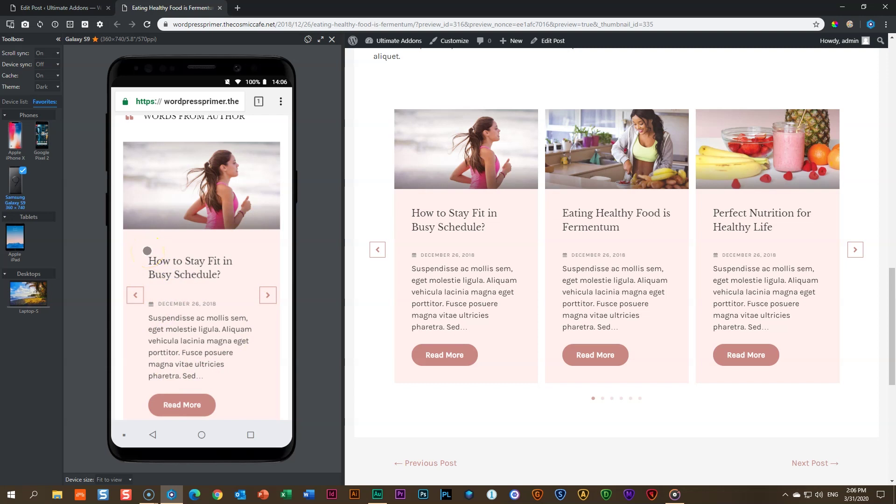
pyautogui.scroll(-6, 148, 251)
pyautogui.scroll(7, 157, 247)
pyautogui.scroll(-6, 157, 247)
pyautogui.moveTo(200, 234)
pyautogui.mouseDown()
pyautogui.moveTo(174, 230)
pyautogui.moveTo(198, 232)
pyautogui.mouseUp()
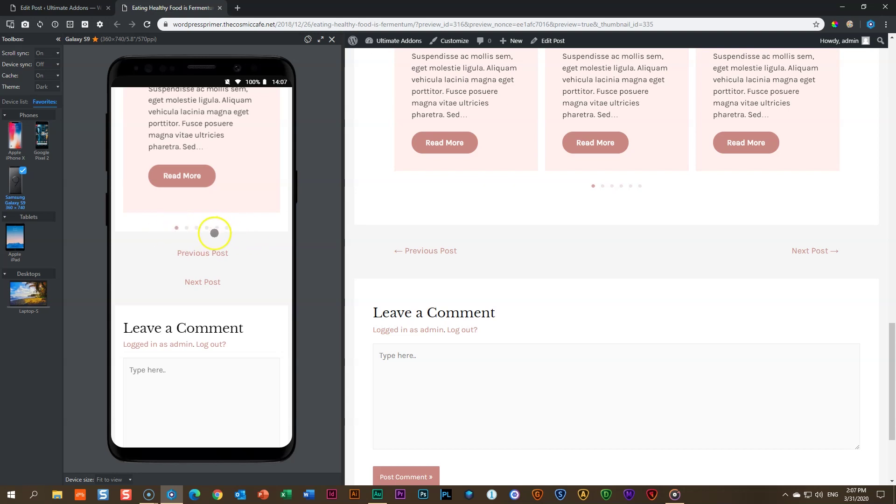
pyautogui.click(74, 8)
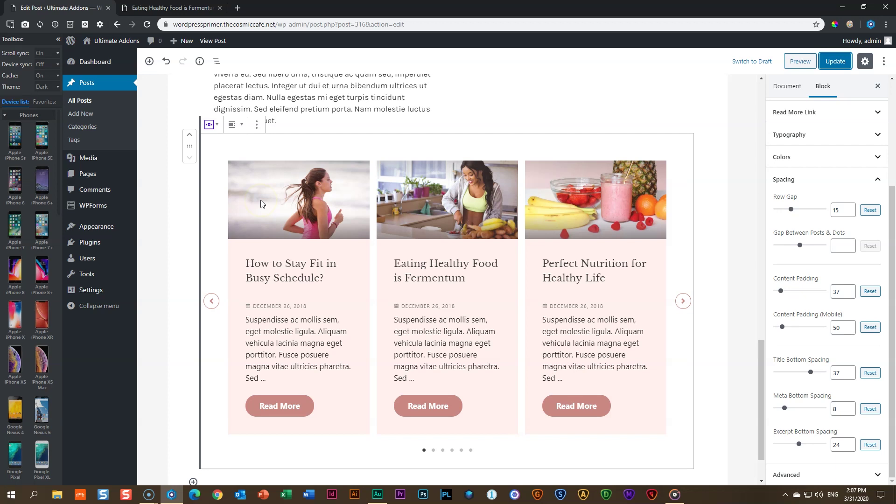
# Insert a Spacer under the Post Carousel, resize it to about 46 px, and update the post
pyautogui.scroll(-1, 252, 224)
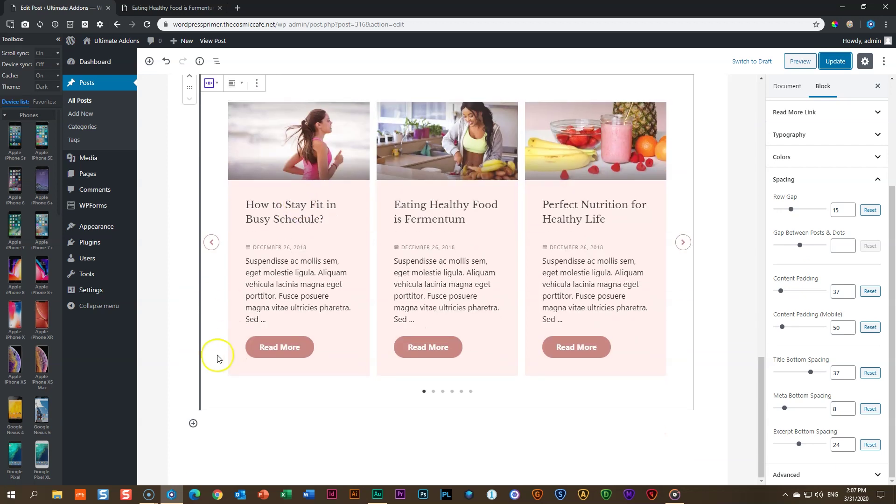
pyautogui.click(193, 425)
pyautogui.click(323, 345)
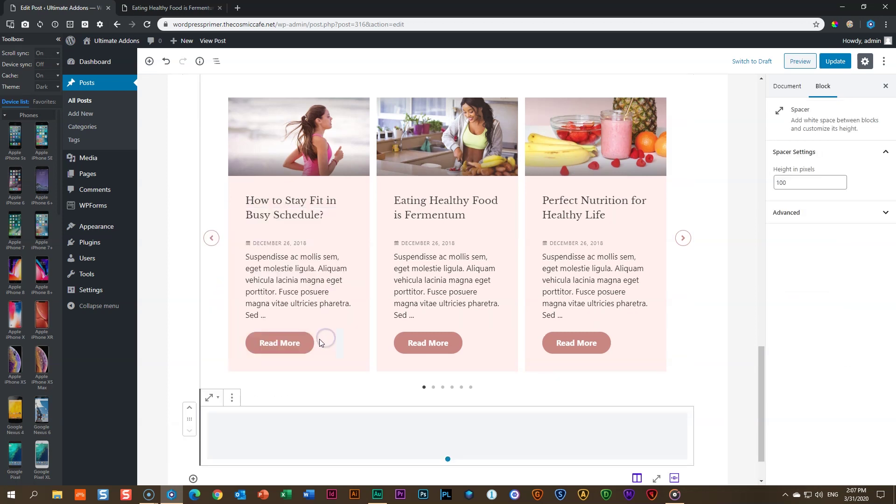
pyautogui.moveTo(448, 459); pyautogui.dragTo(447, 434)
pyautogui.click(832, 62)
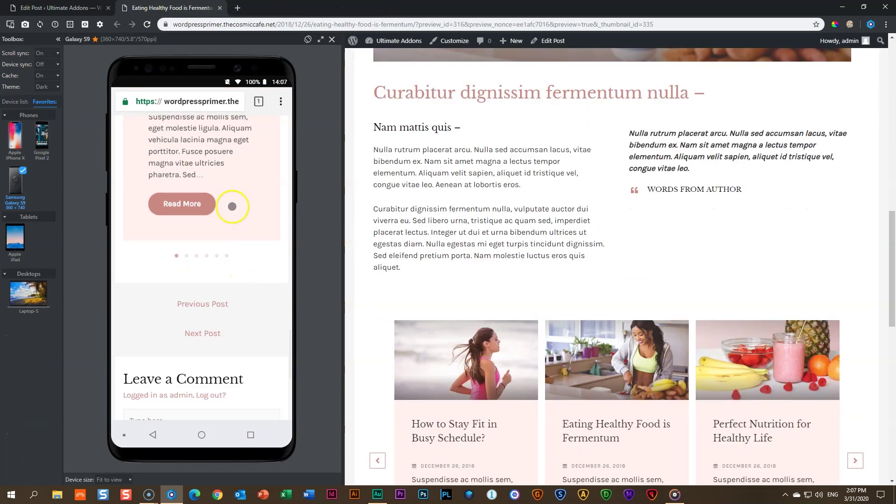
# On the phone preview, use the dots and arrows to visit every slide and wrap to the first
pyautogui.click(187, 256)
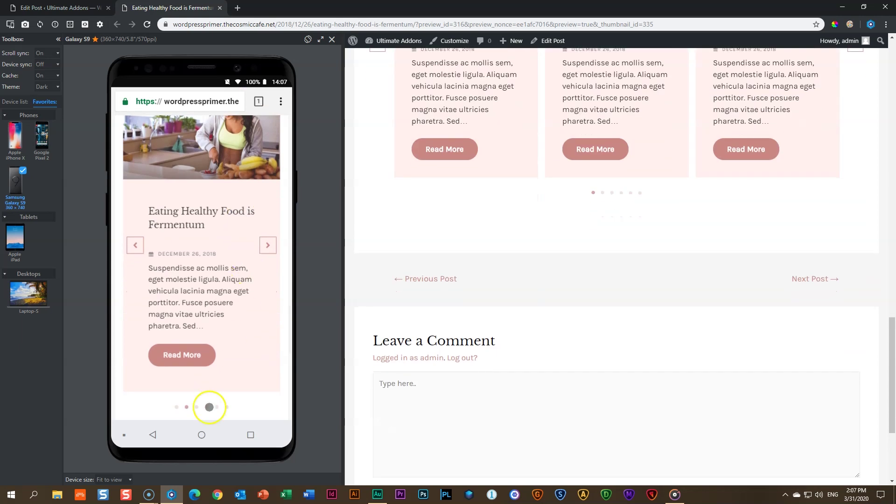
pyautogui.click(196, 407)
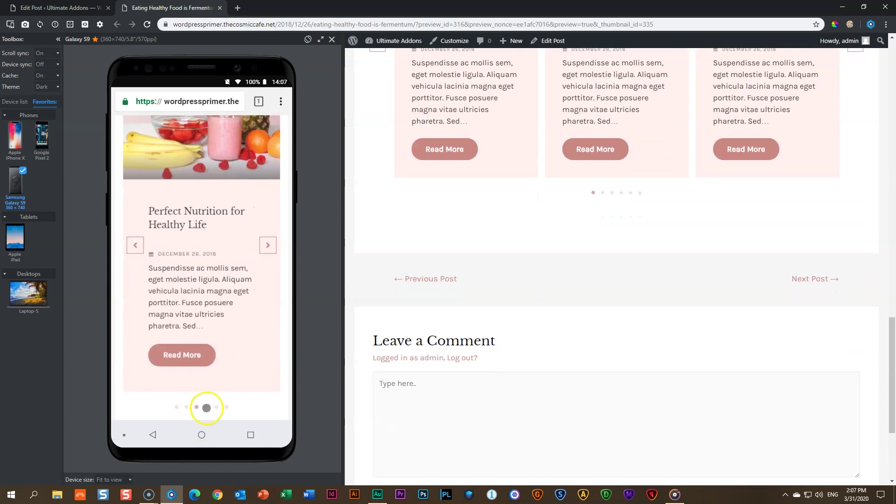
pyautogui.click(208, 407)
pyautogui.click(218, 414)
pyautogui.click(227, 409)
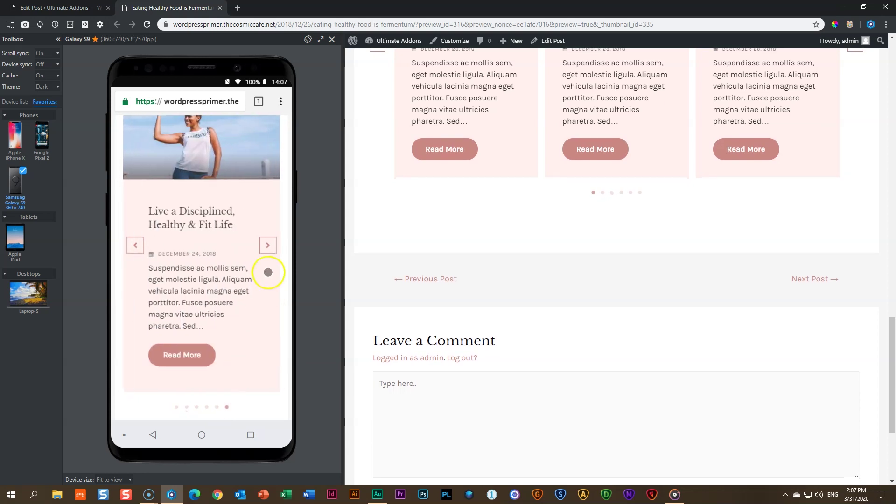
pyautogui.click(269, 250)
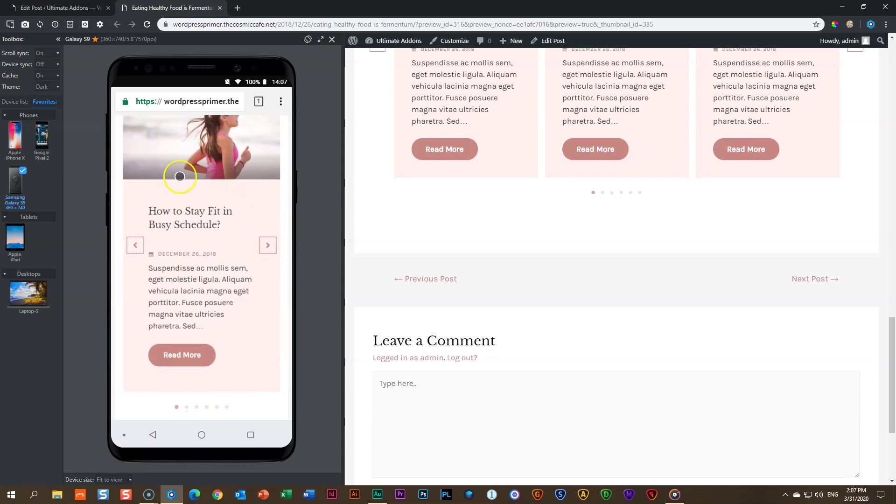
# Swipe the carousel back and forth, ending on Live a Disciplined, Healthy & Fit Life
pyautogui.moveTo(168, 176); pyautogui.dragTo(227, 176)
pyautogui.moveTo(146, 184)
pyautogui.mouseDown()
pyautogui.moveTo(172, 175)
pyautogui.moveTo(191, 187)
pyautogui.moveTo(270, 190)
pyautogui.mouseUp()
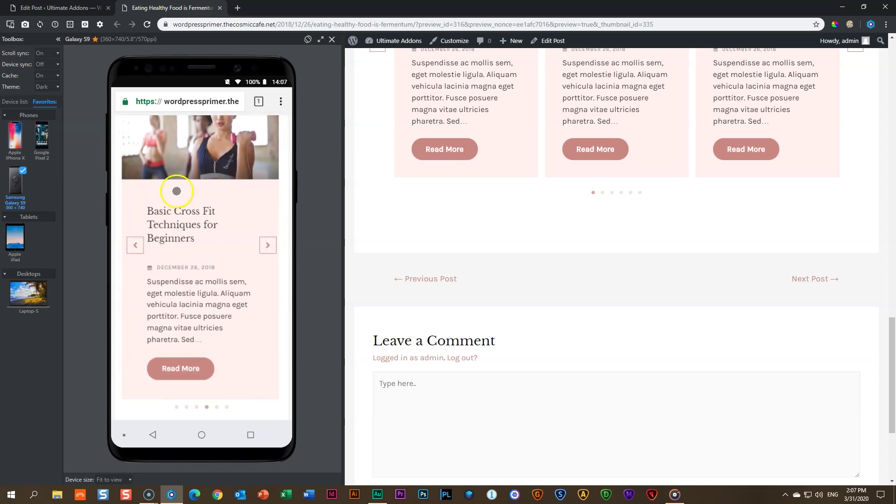
pyautogui.moveTo(165, 189); pyautogui.dragTo(178, 183)
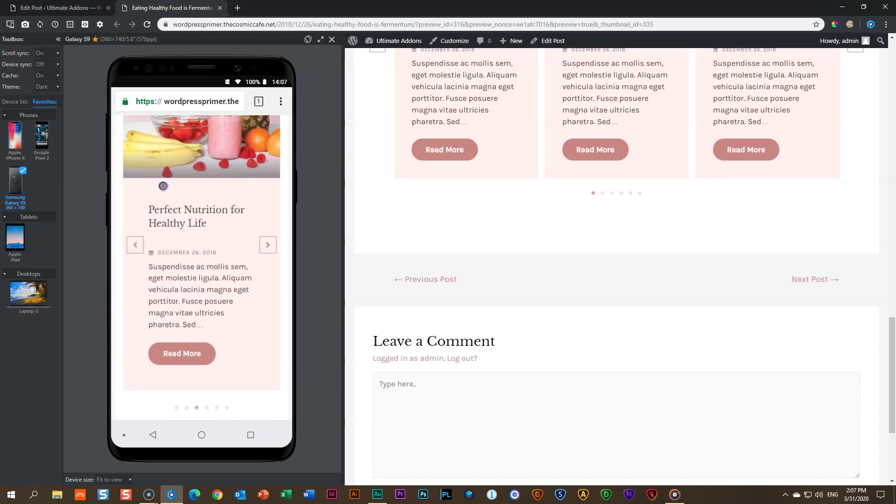
pyautogui.moveTo(247, 183); pyautogui.dragTo(144, 186)
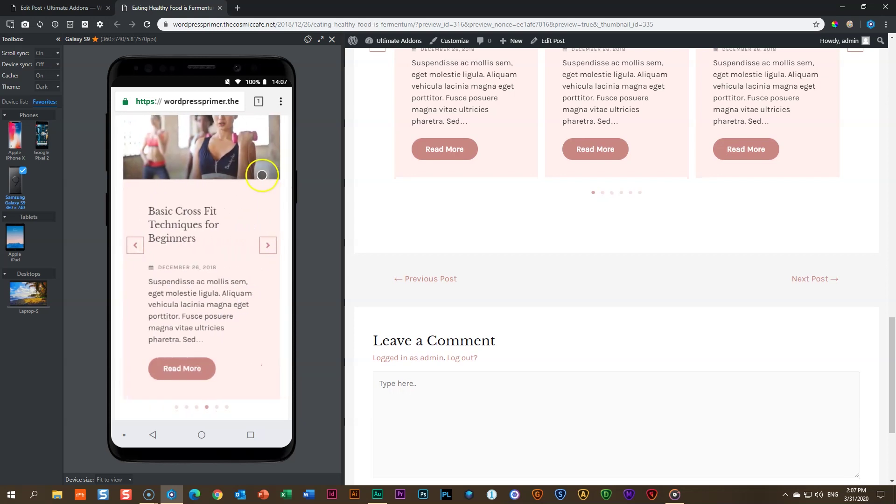
pyautogui.moveTo(260, 172); pyautogui.dragTo(126, 180)
pyautogui.moveTo(232, 193); pyautogui.dragTo(145, 195)
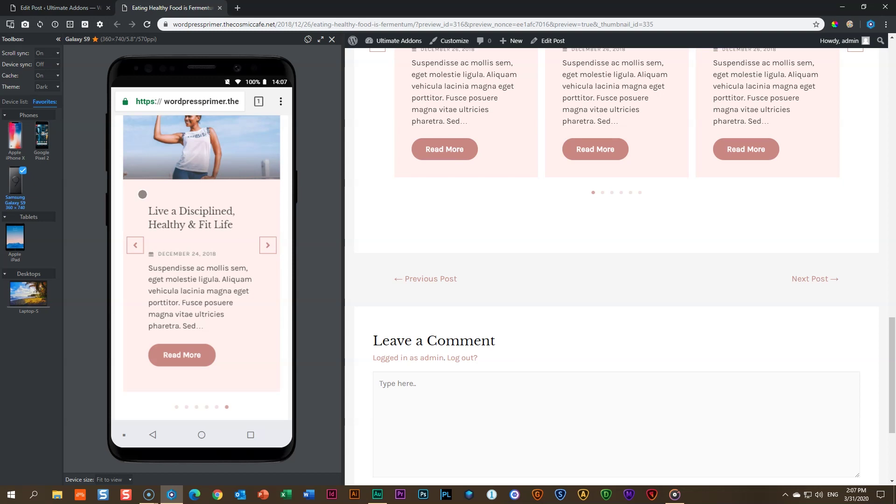
pyautogui.scroll(-1, 260, 285)
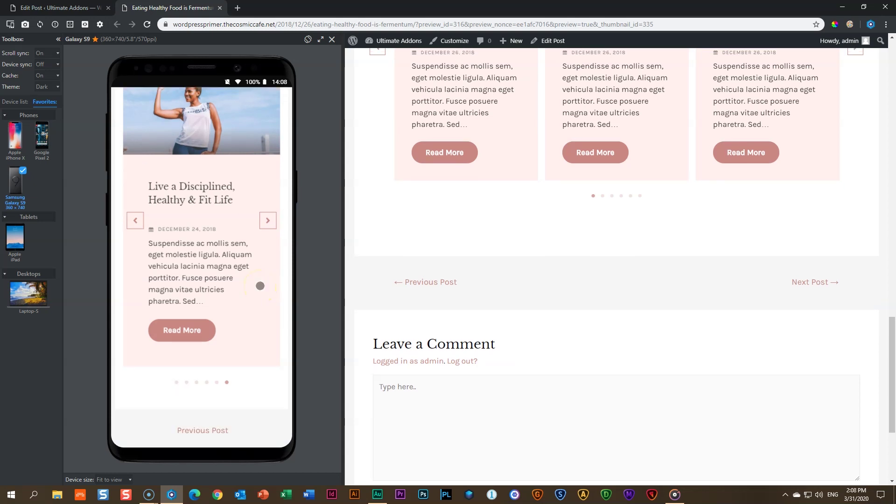